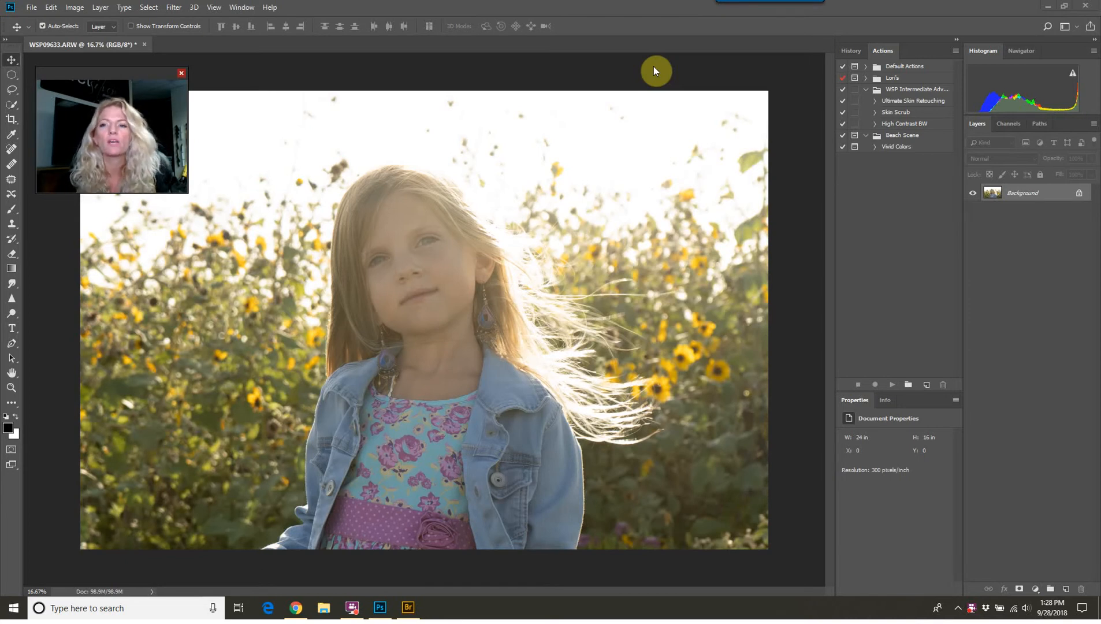
Collapse the expanded WSP Intermediate and Beach Scene action sets so only set names are listed
click(866, 81)
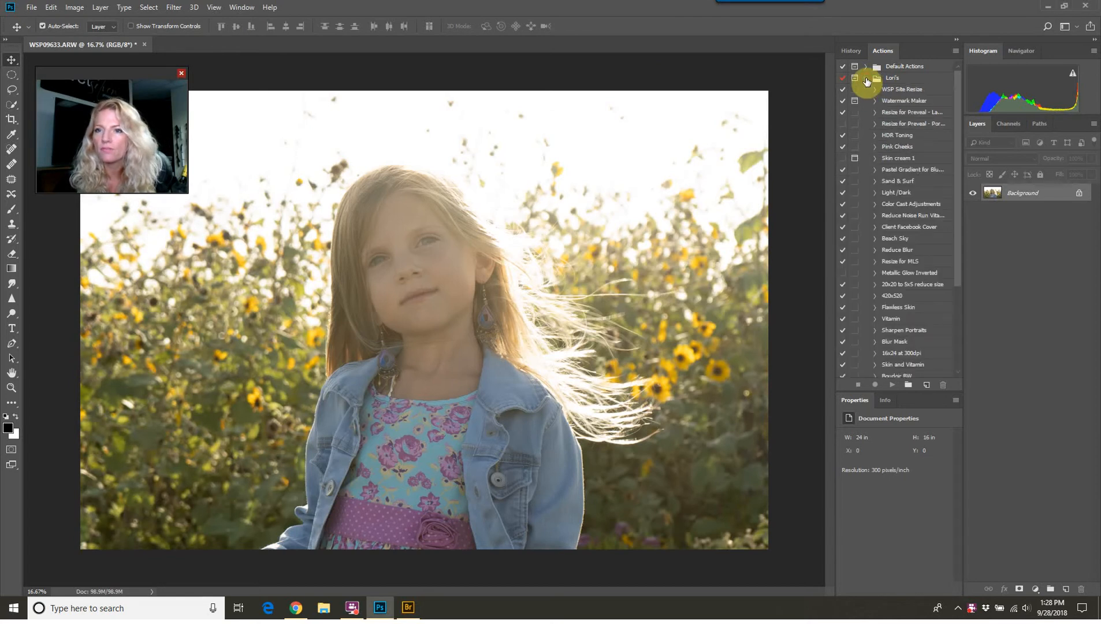
click(867, 81)
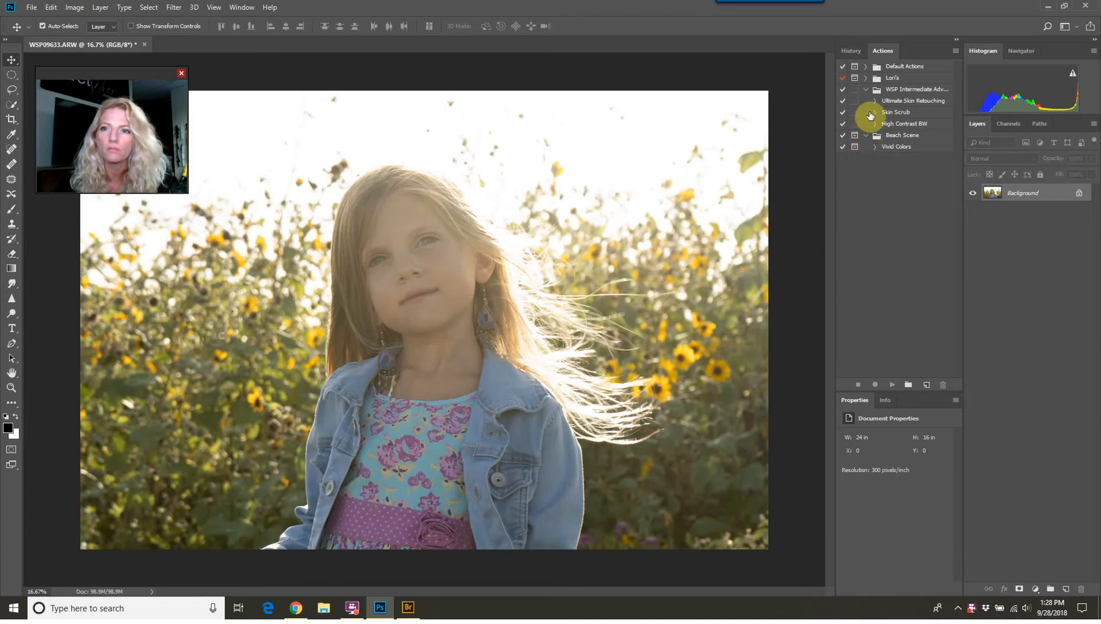
click(866, 90)
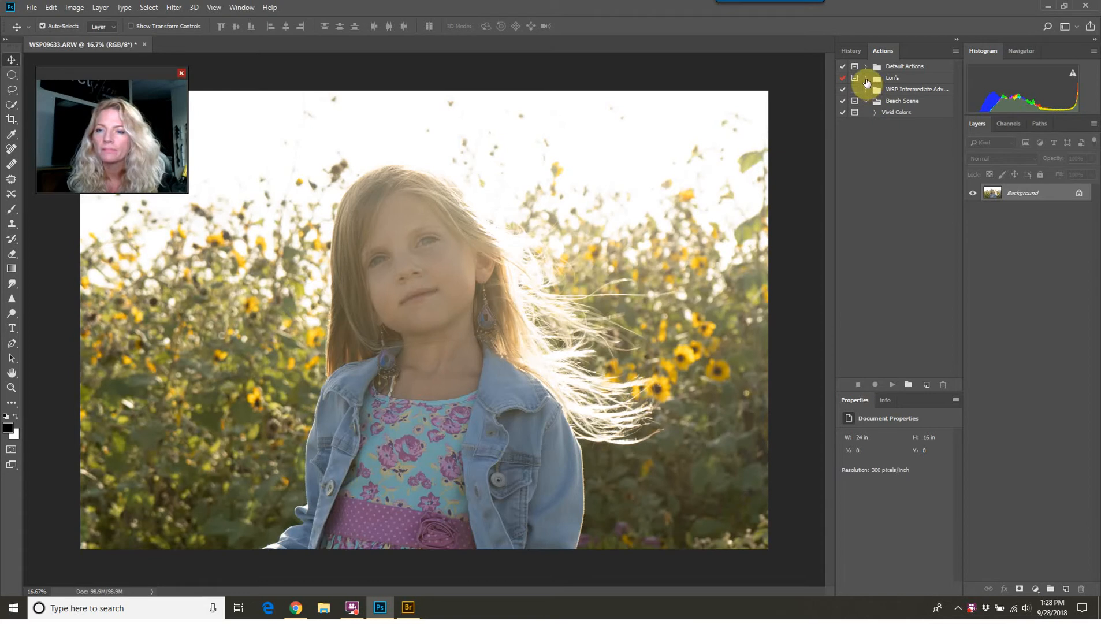
click(866, 101)
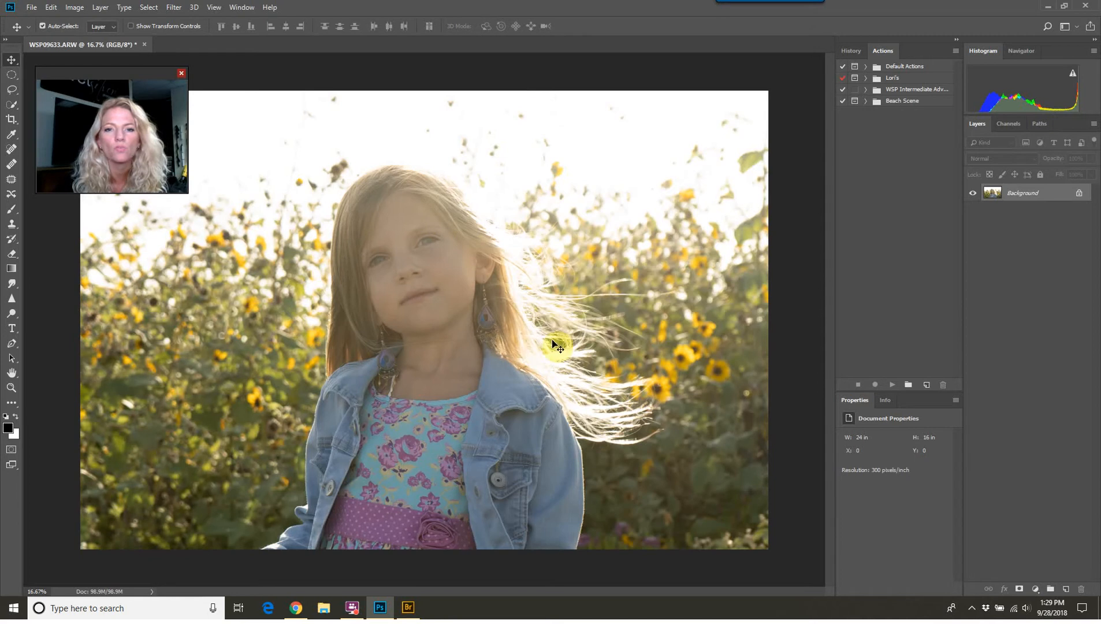
click(853, 52)
click(890, 52)
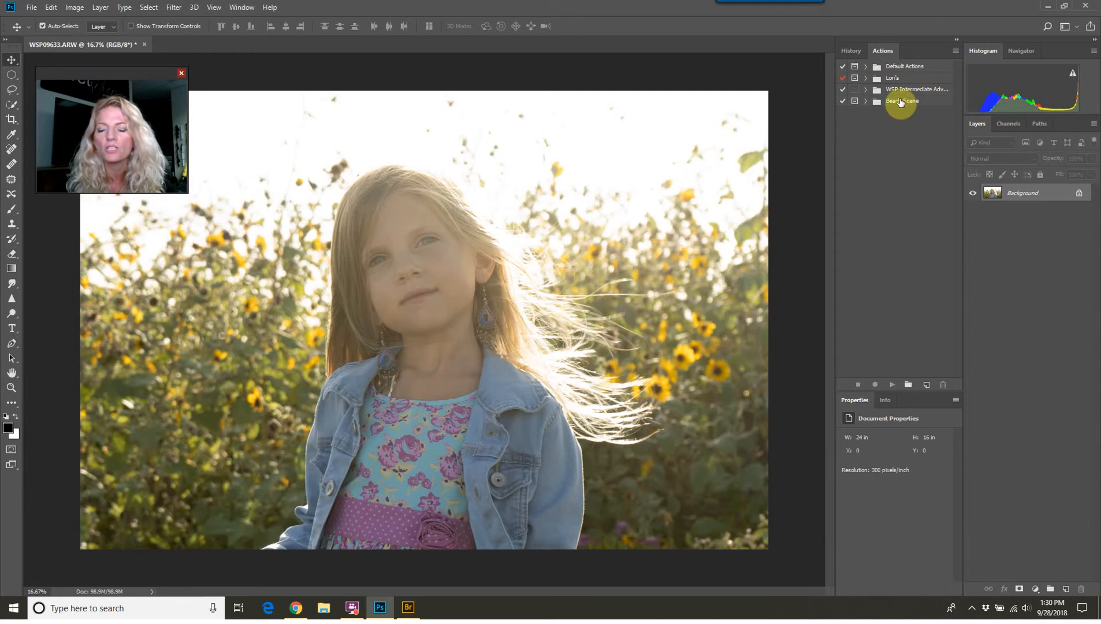
Create a new action set named Demo
click(906, 387)
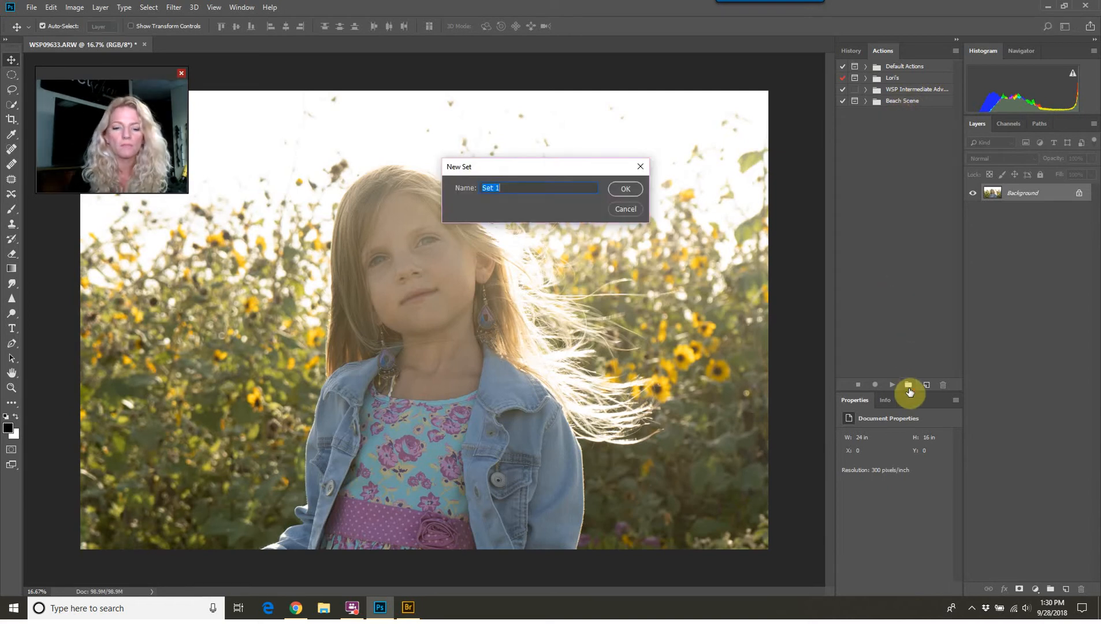
text(Demo)
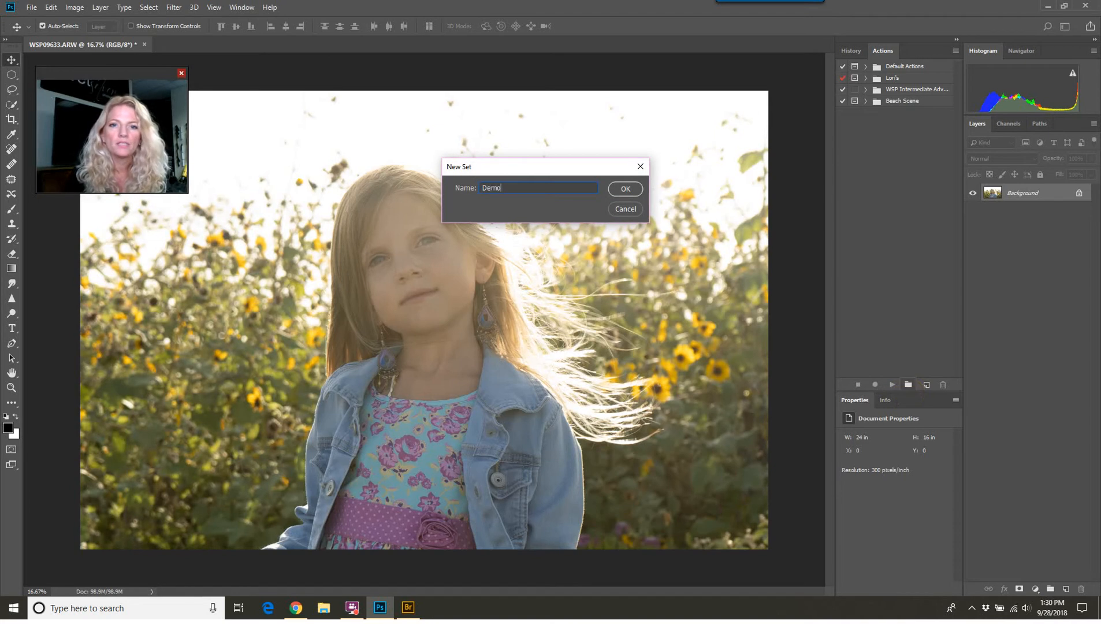
key(Return)
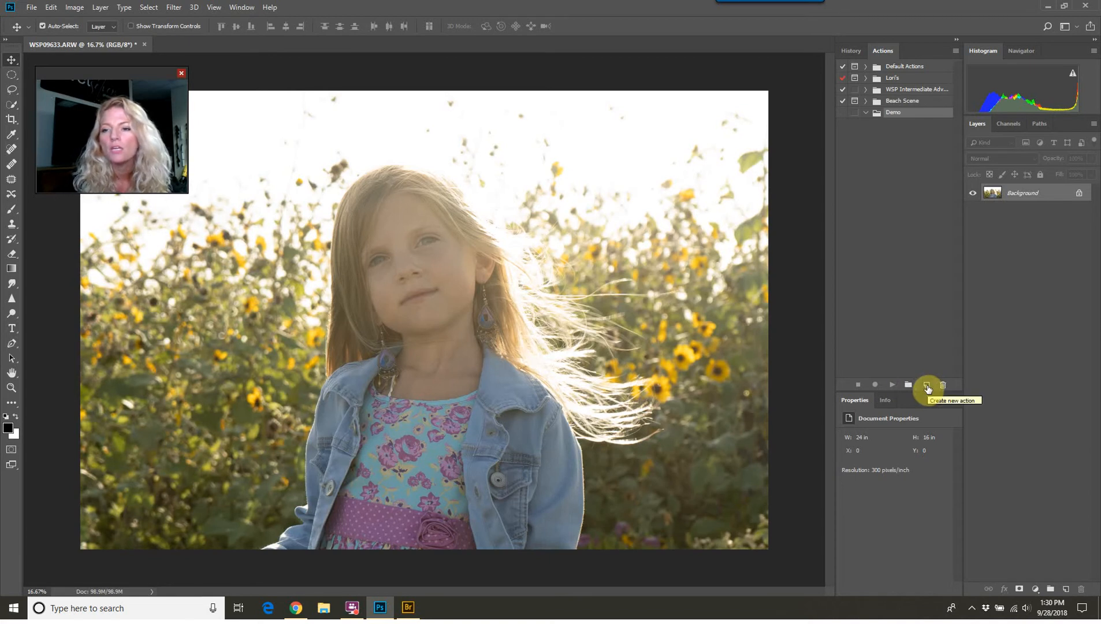
Create a new action named Increase Contrast in the Demo set and start recording it
click(926, 386)
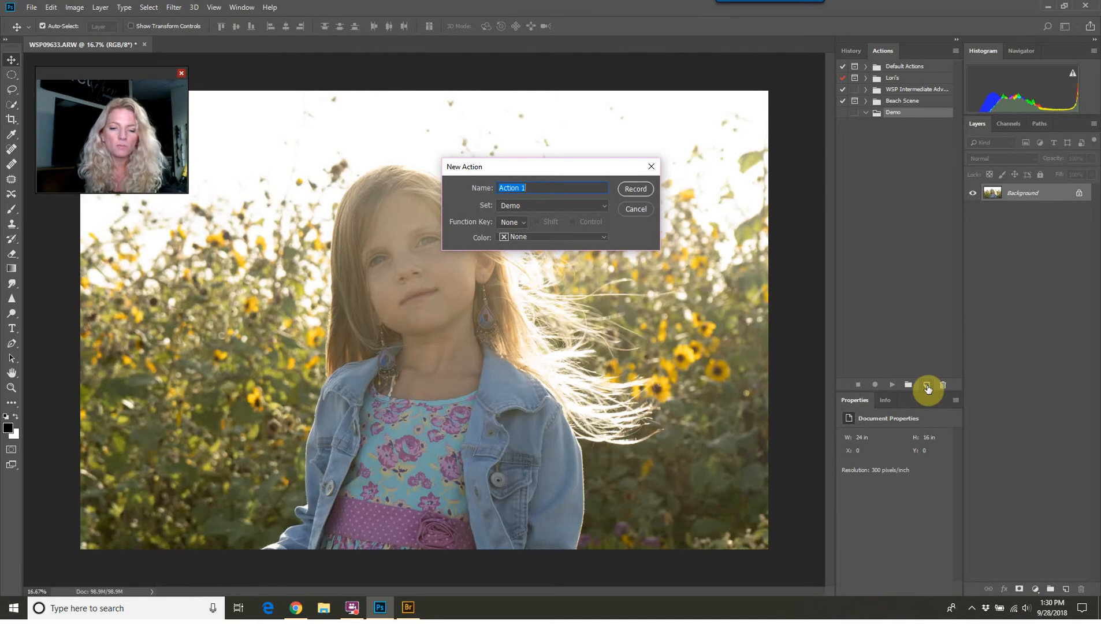
text(Increase c)
key(BackSpace)
text(Contrast)
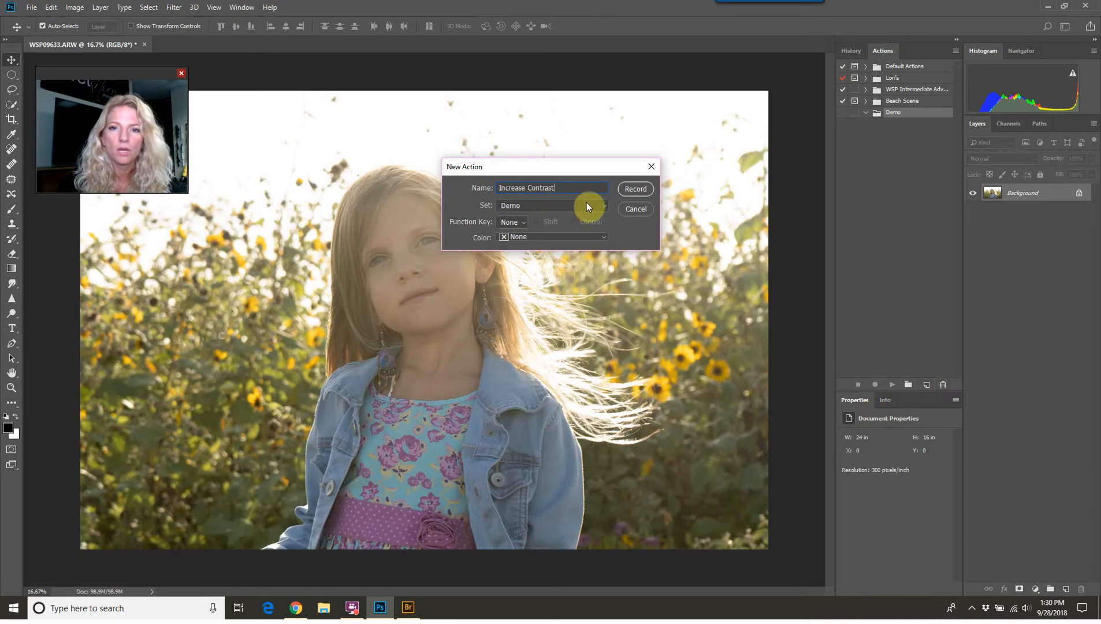
click(636, 189)
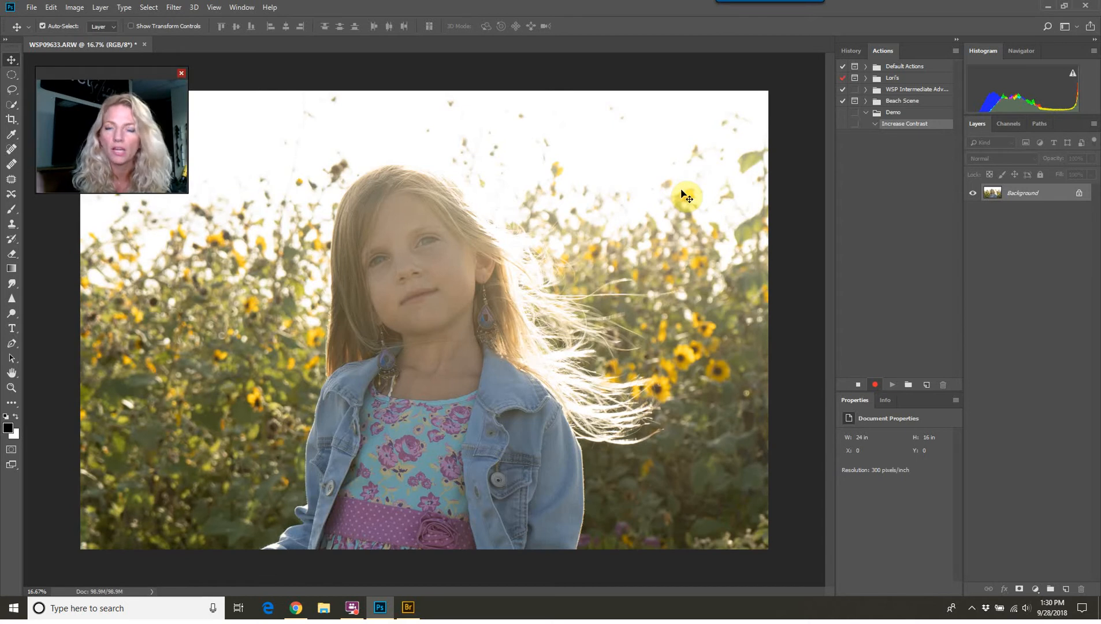
Add a Levels adjustment layer above the Background and apply the Increase Contrast 2 preset, trying Increase Contrast 1 first
click(1038, 590)
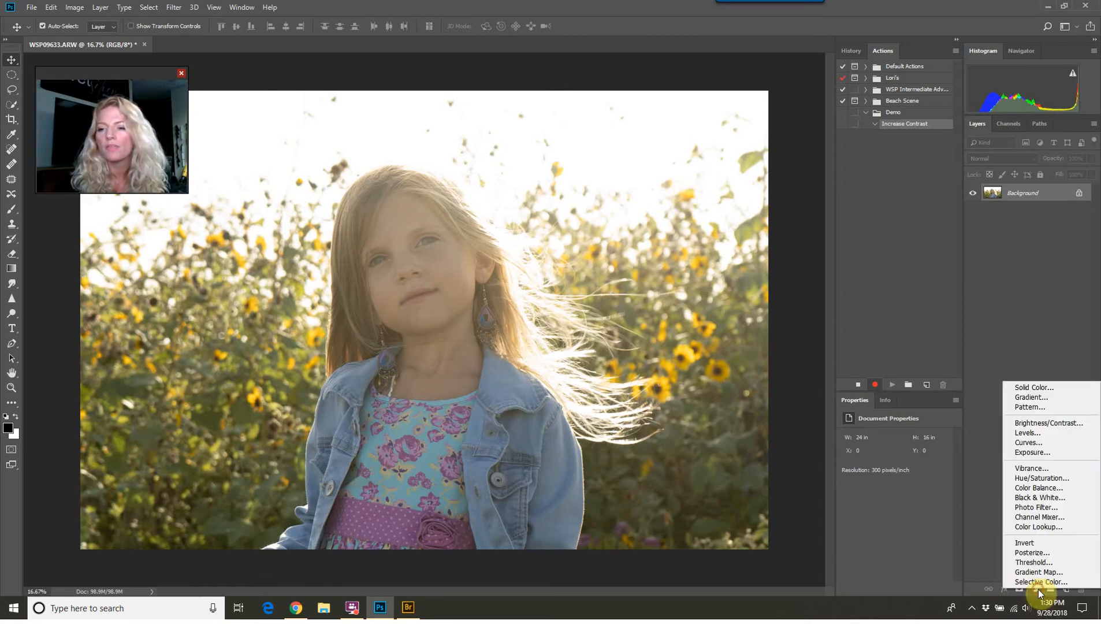
click(1040, 429)
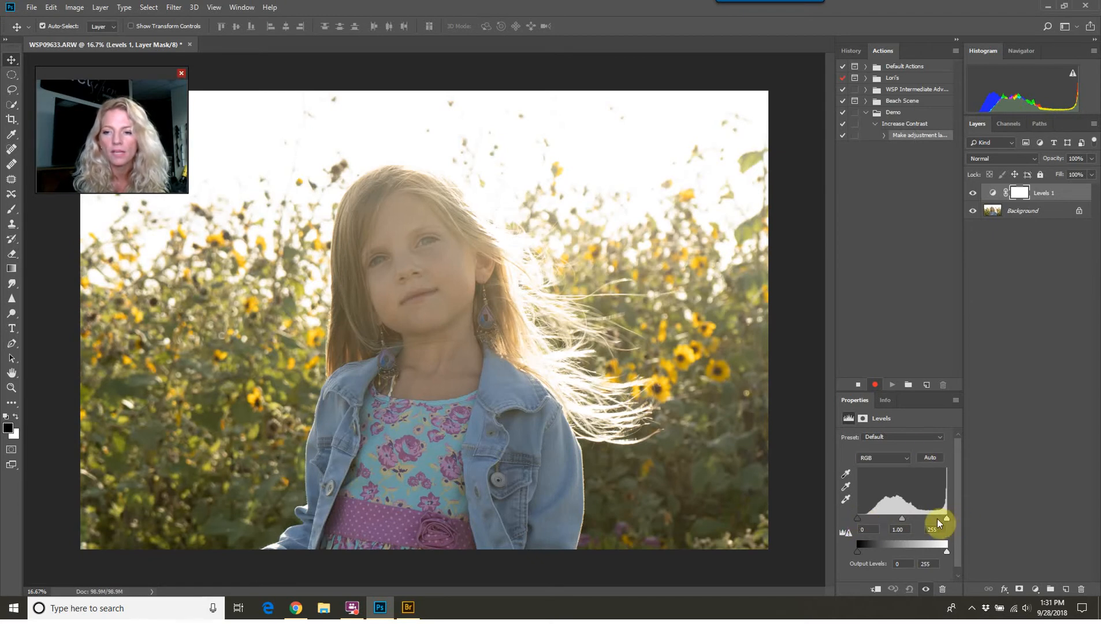
click(900, 437)
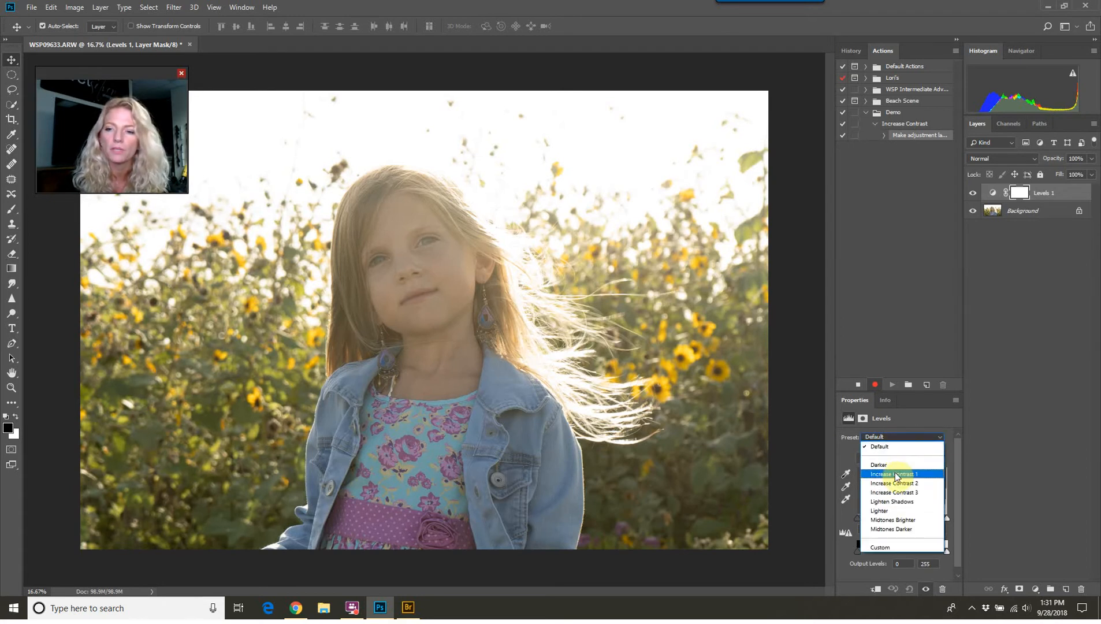
click(895, 475)
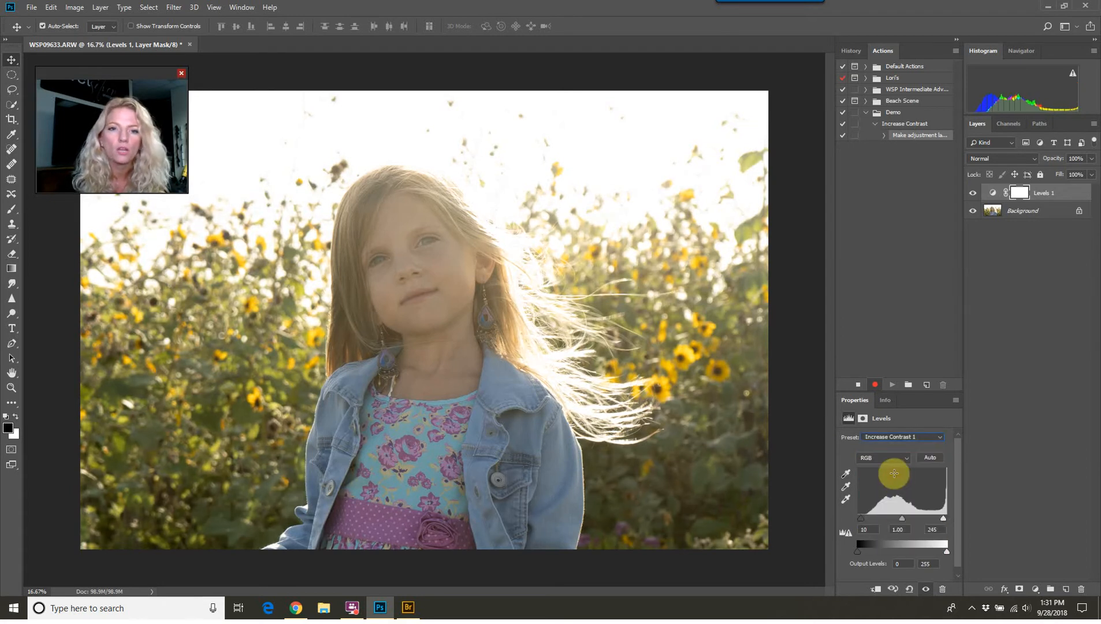
click(912, 436)
click(912, 486)
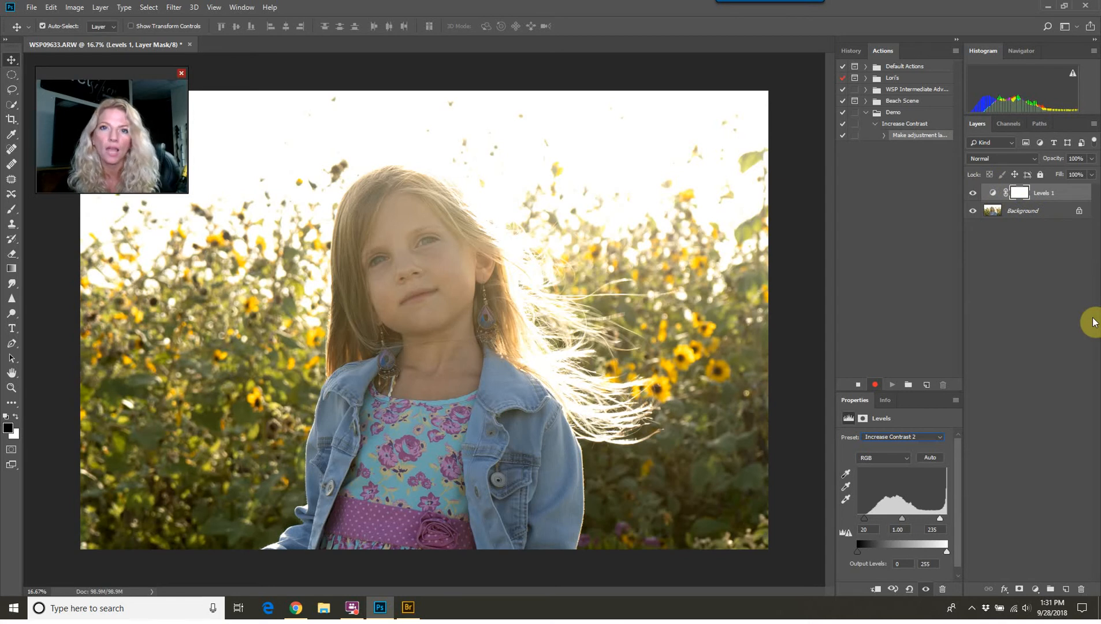
Merge the visible layers, stop recording the Increase Contrast action and collapse its list of recorded commands
key(shift+ctrl+e)
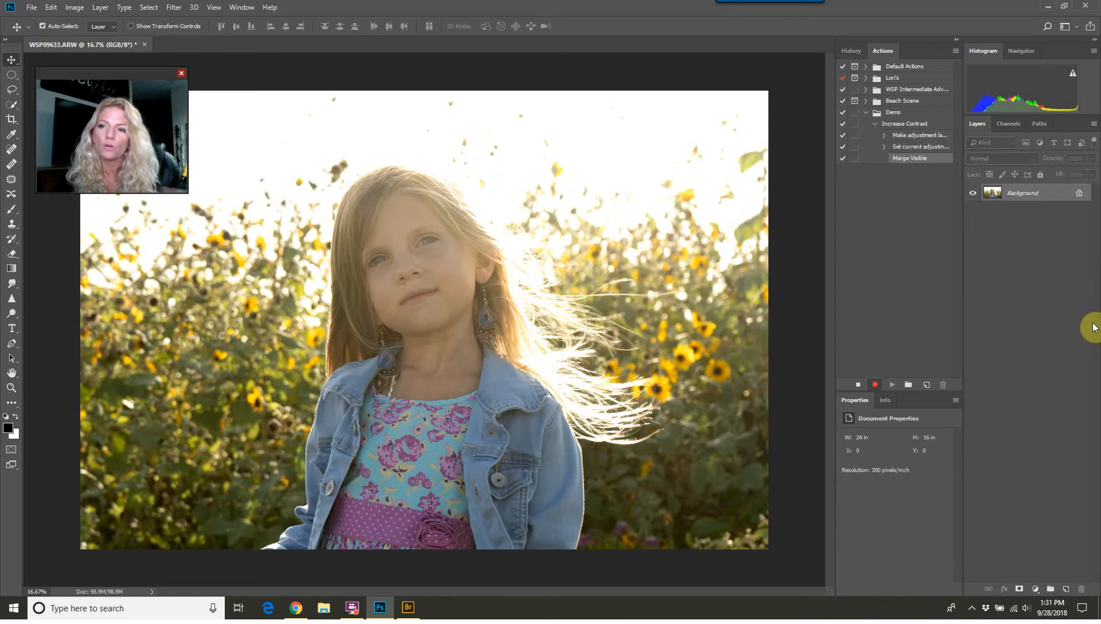
click(858, 385)
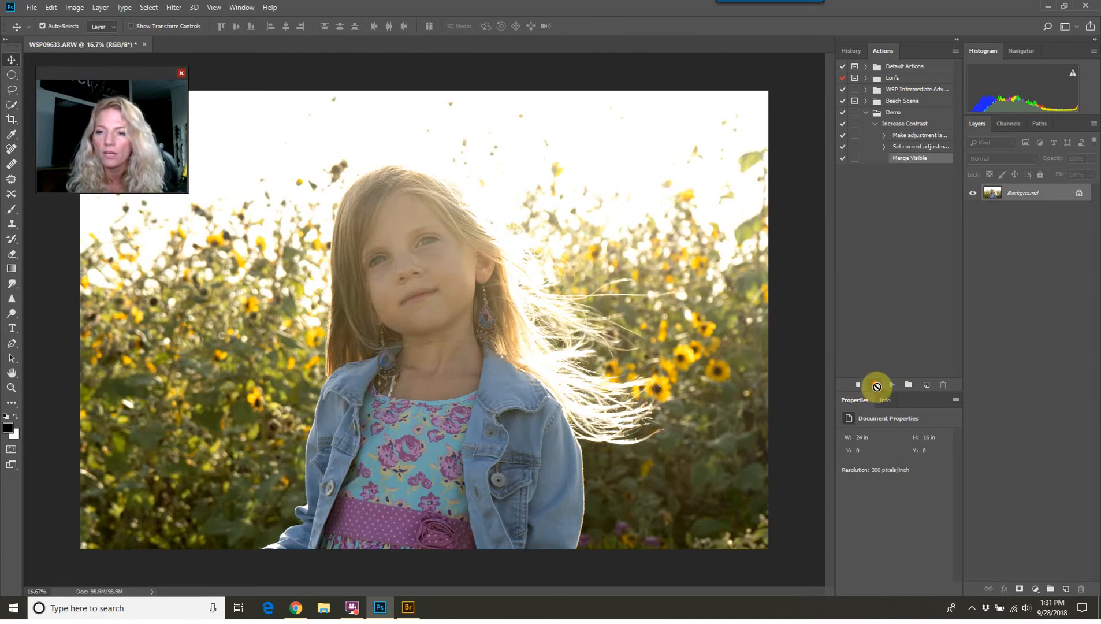
click(859, 385)
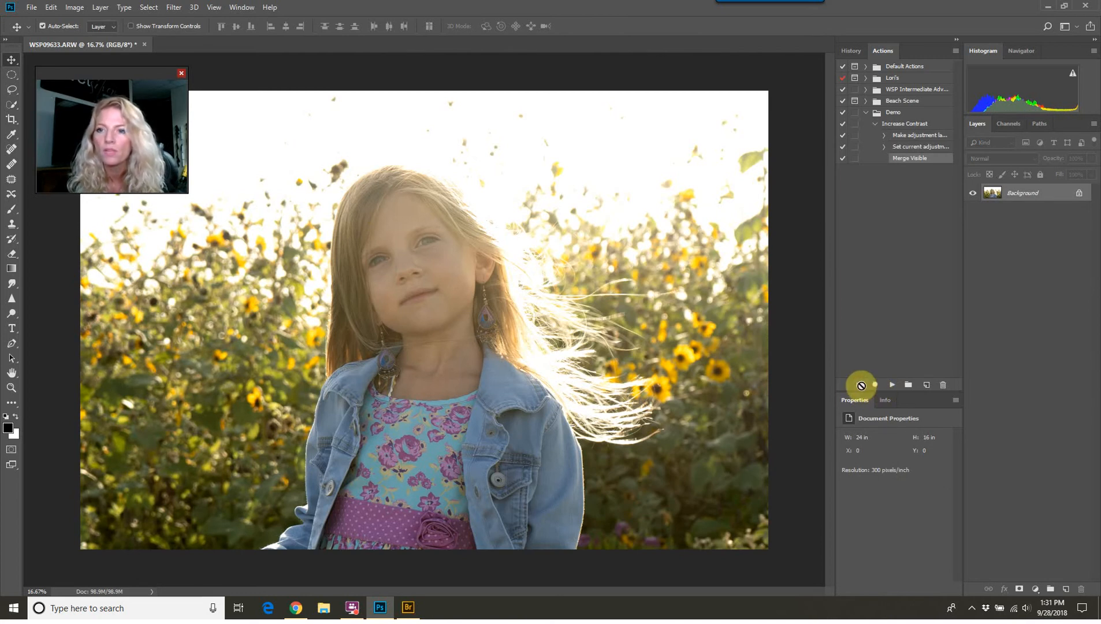
click(875, 125)
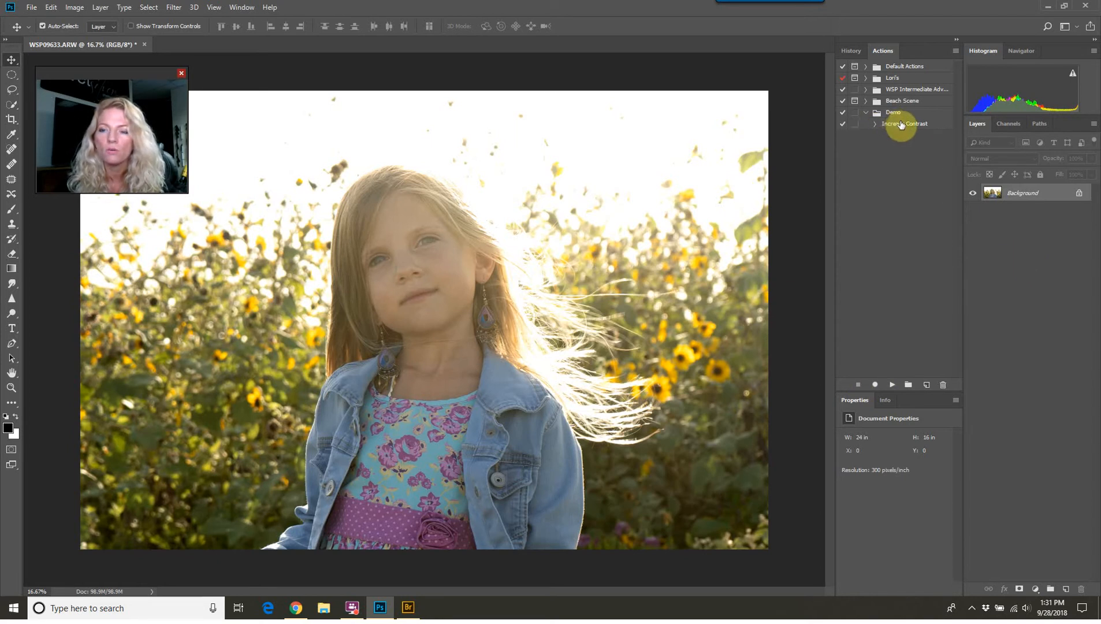
Revert the photo to the Crop history state and play the Increase Contrast action on it
click(854, 51)
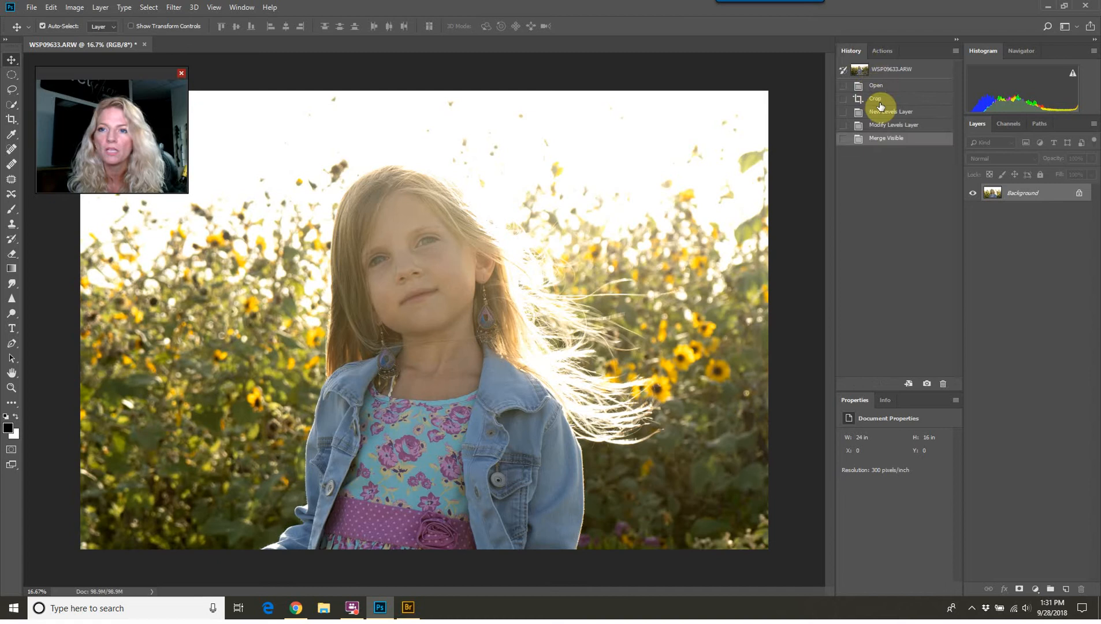
click(876, 98)
click(882, 49)
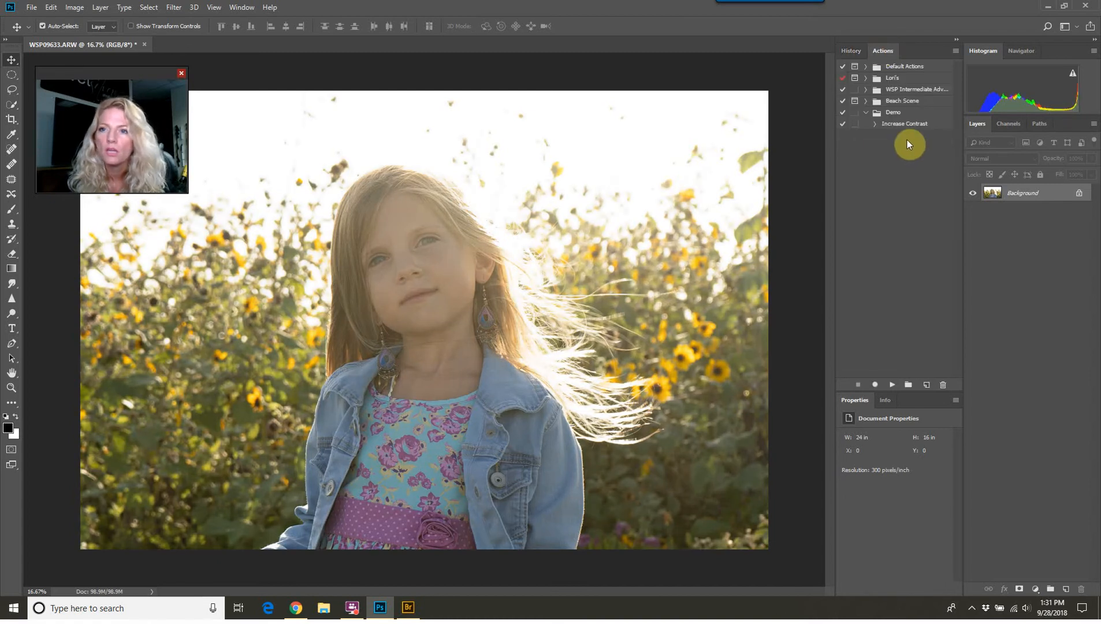
click(911, 124)
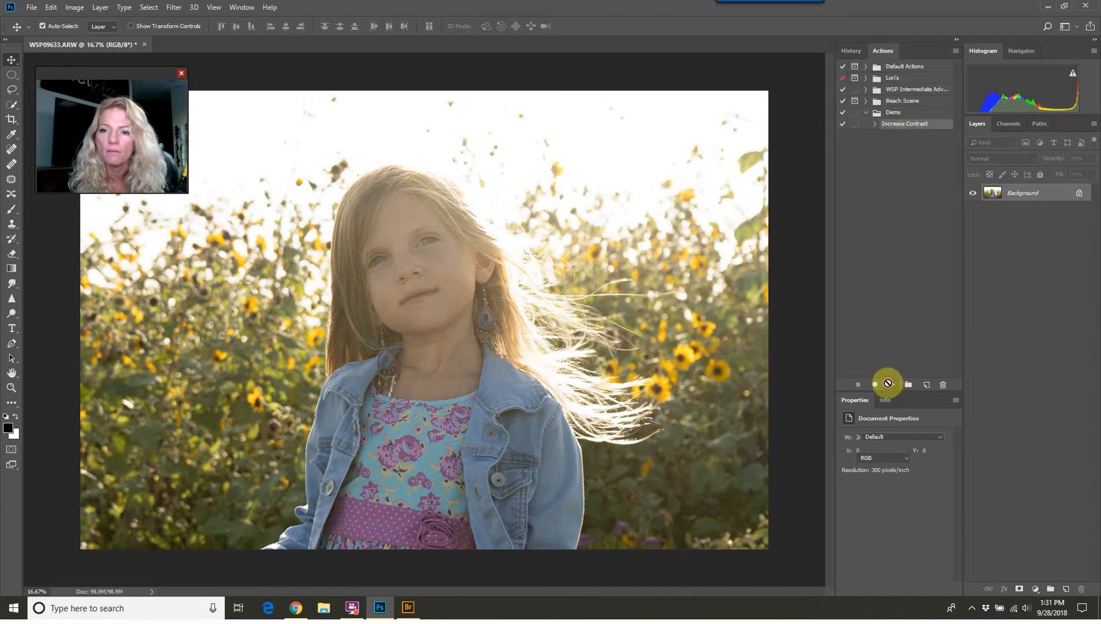
click(891, 384)
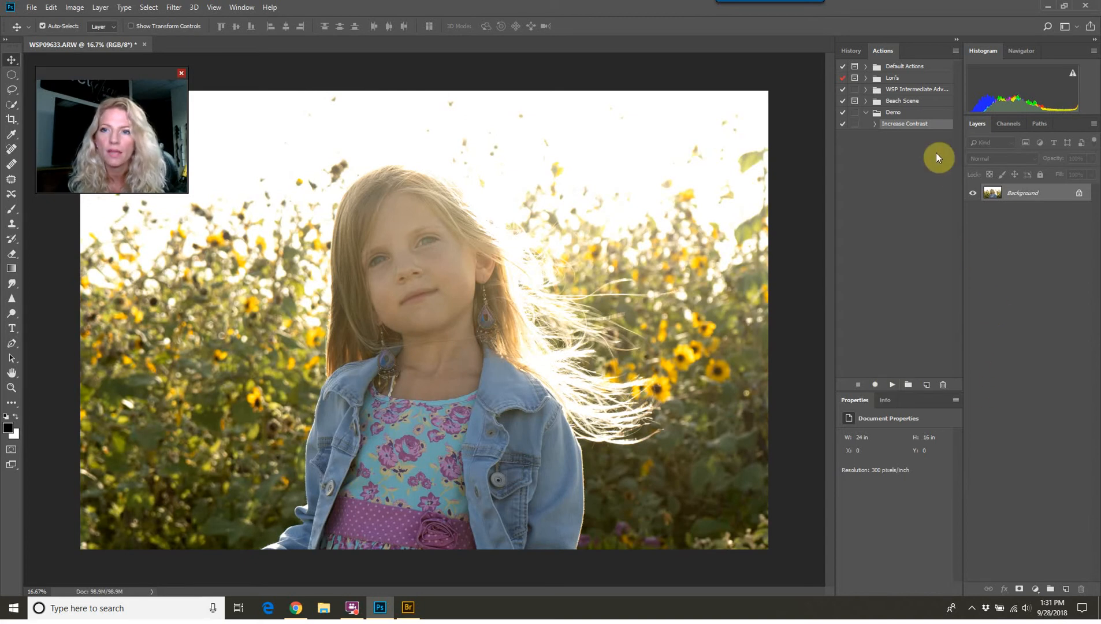
Compare the photo before and after the action using the Crop and Merge Visible history states, ending on Merge Visible
click(852, 52)
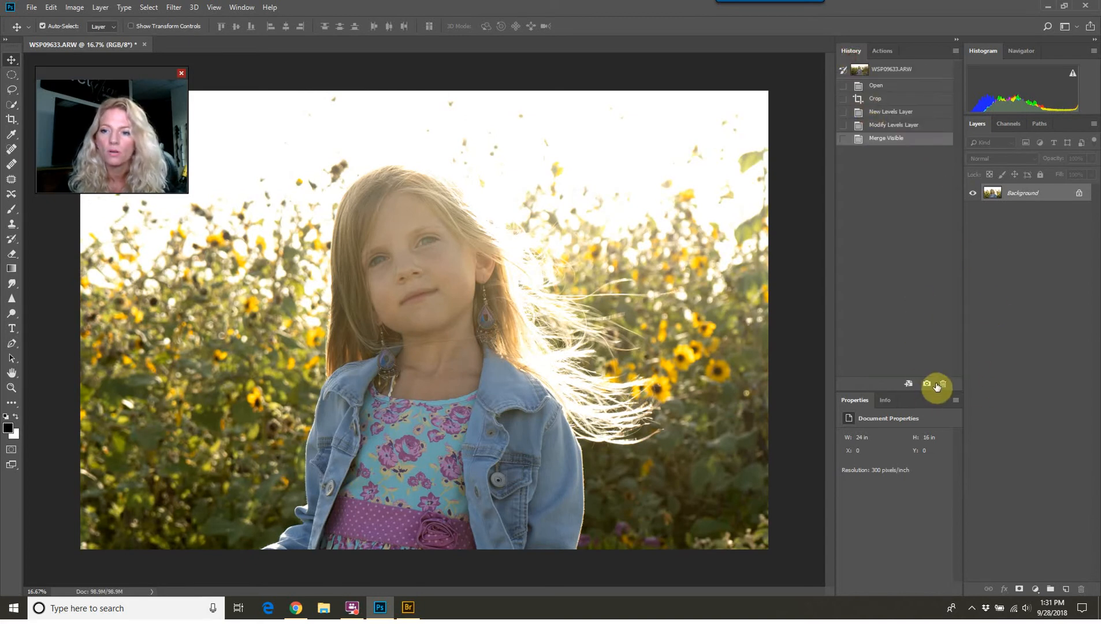
click(899, 99)
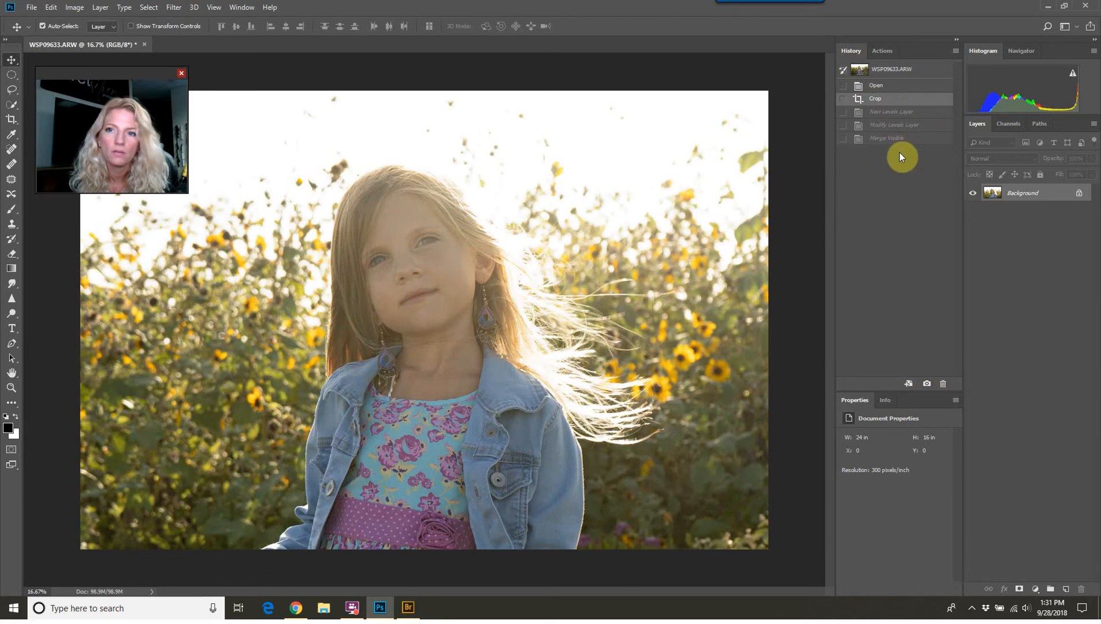
click(901, 139)
click(881, 51)
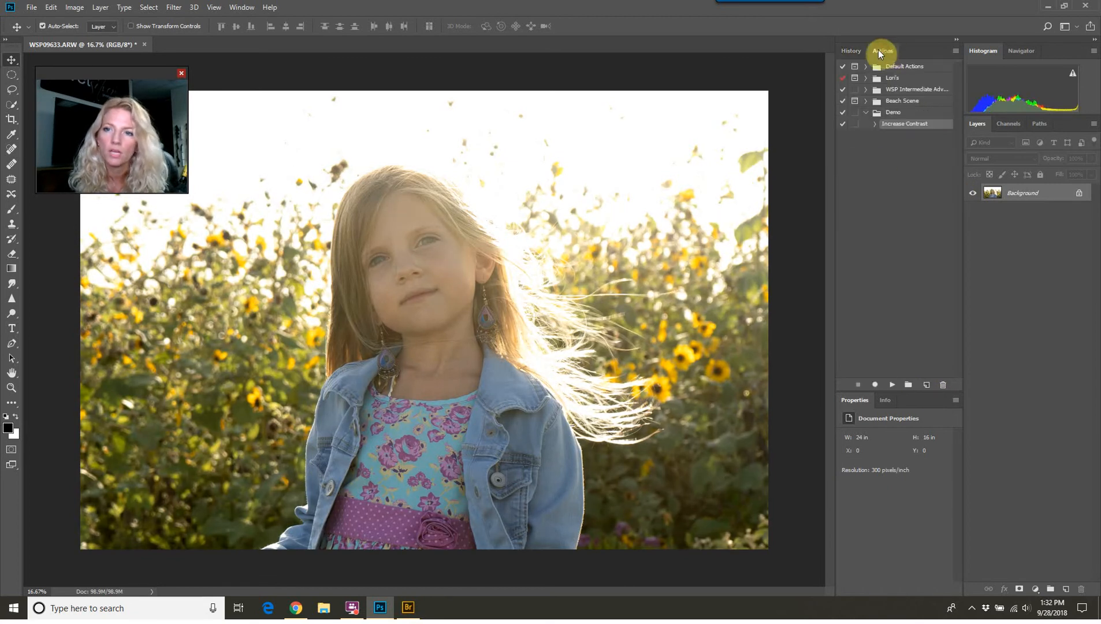
click(851, 50)
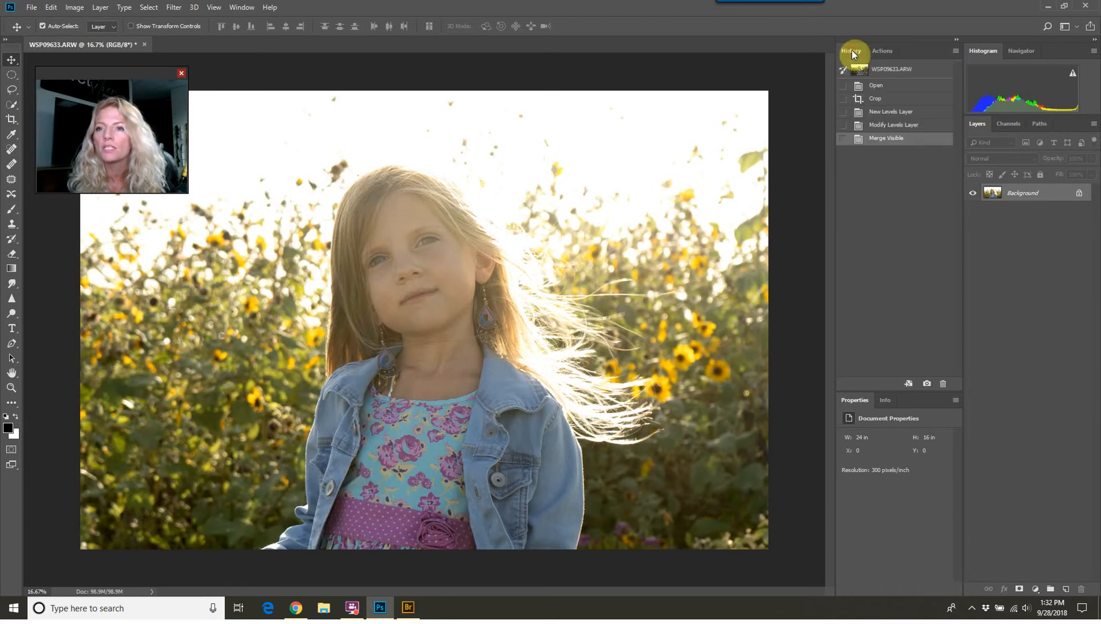
click(882, 50)
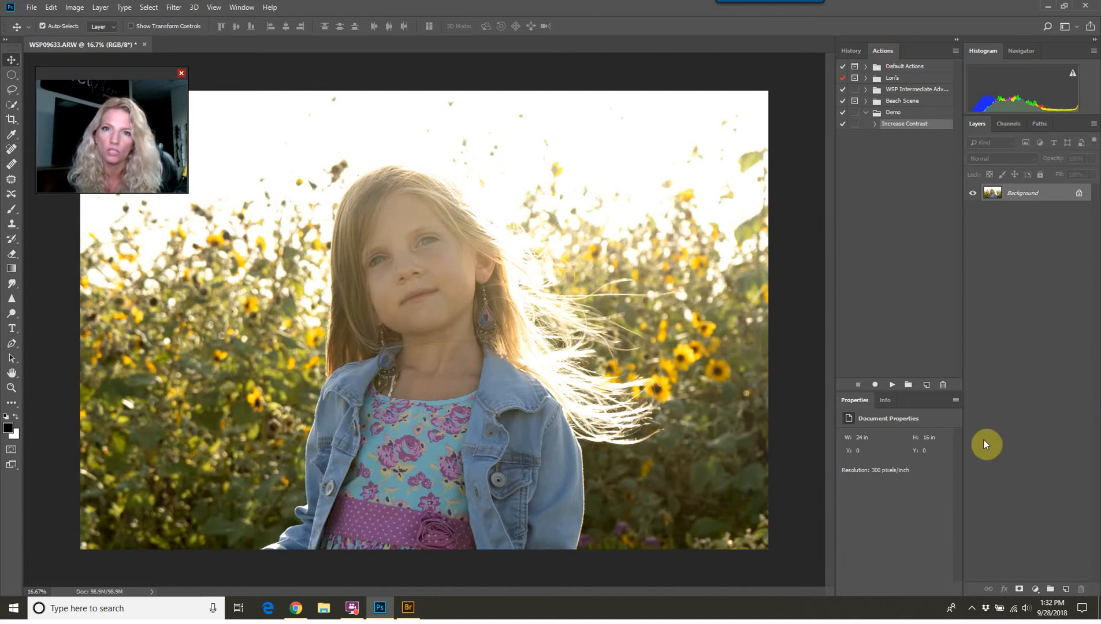
Create a new action named Take the Yellow Out in the Demo set and start recording it
click(926, 385)
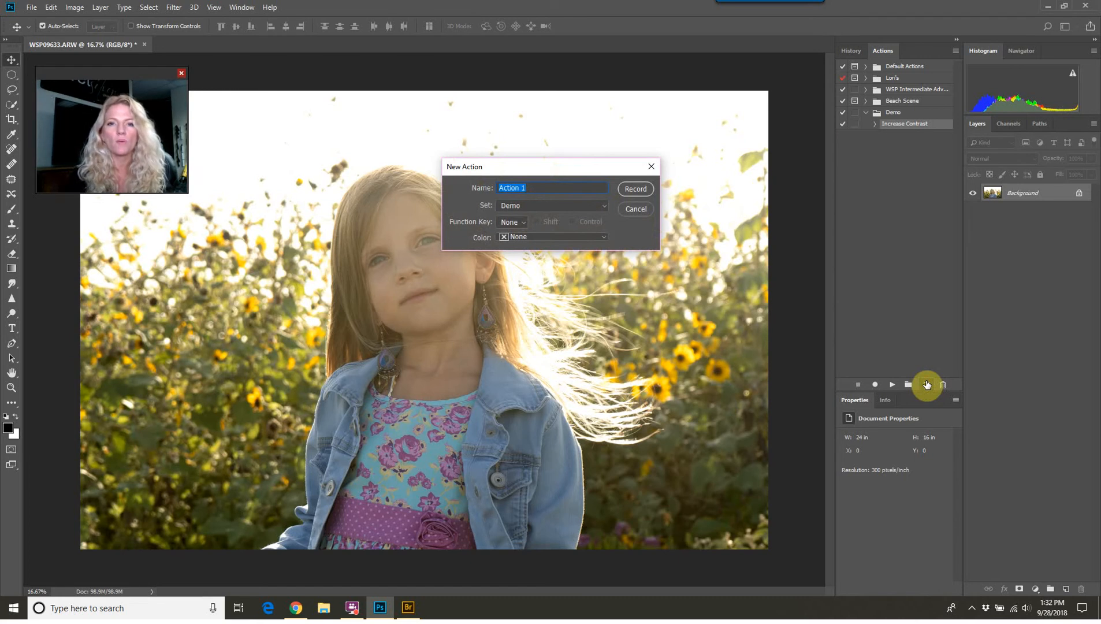
text(Take the )
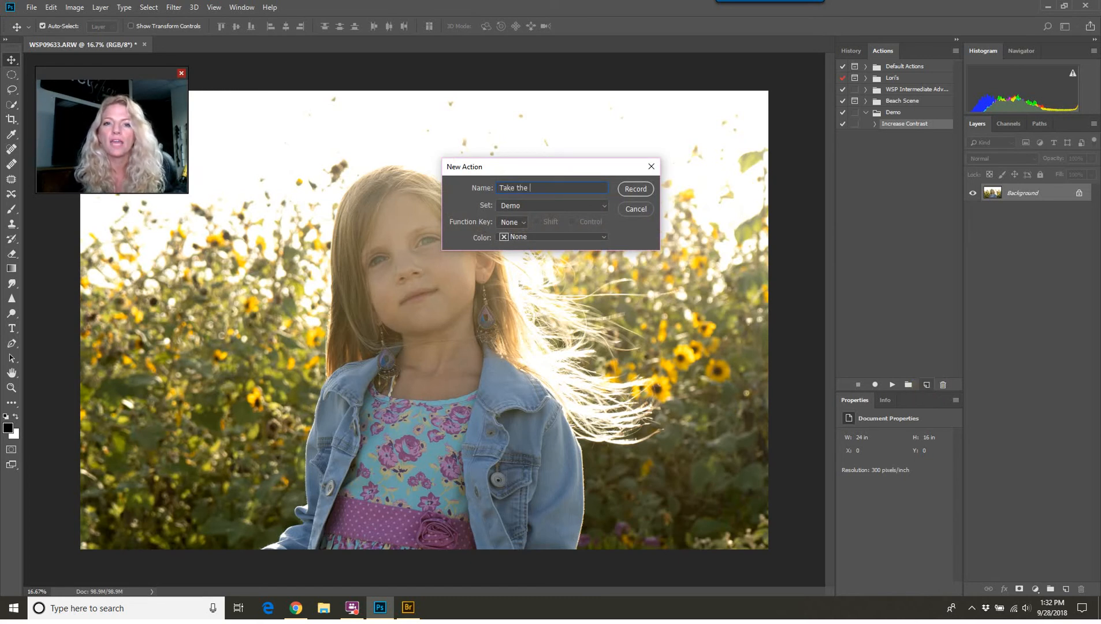
text(Yellow Out)
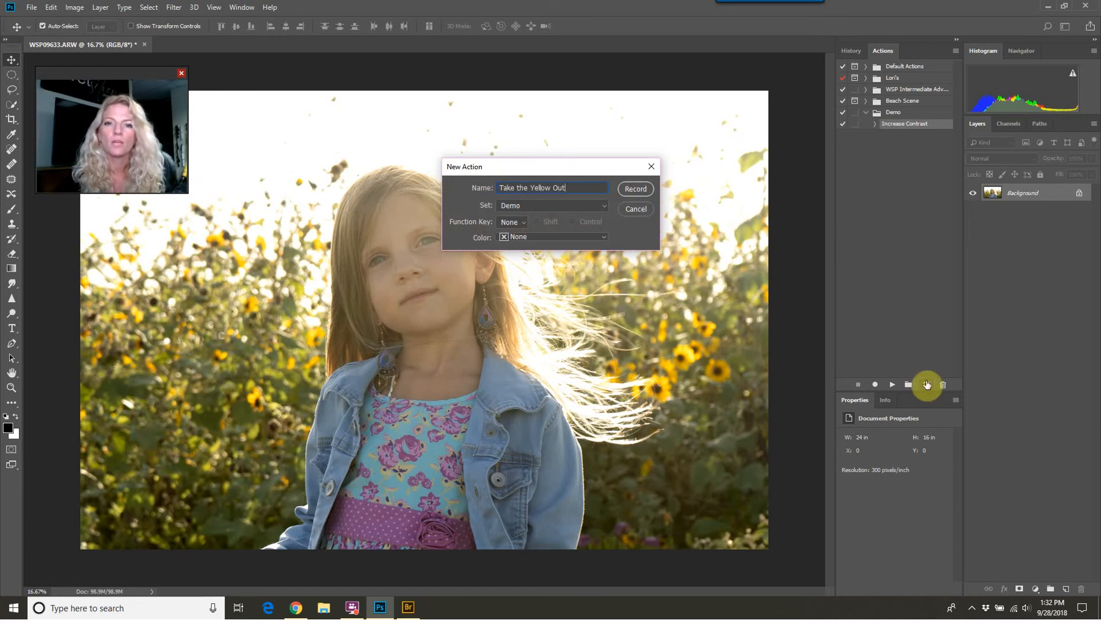
click(635, 189)
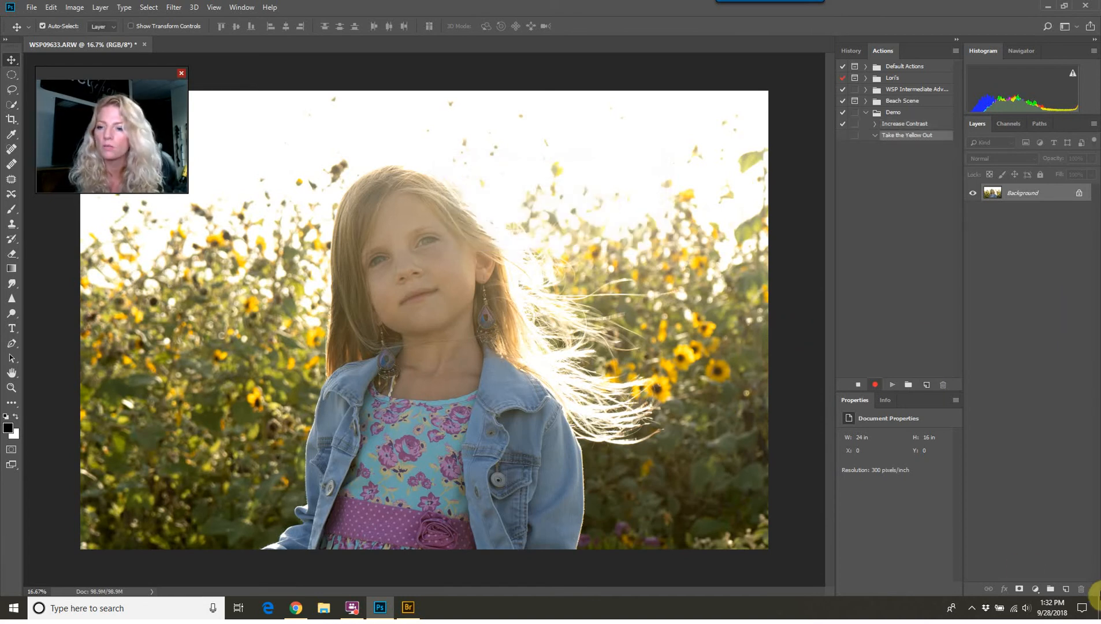
Add a Color Balance adjustment layer and set its midtones Yellow–Blue value to +33
click(1035, 589)
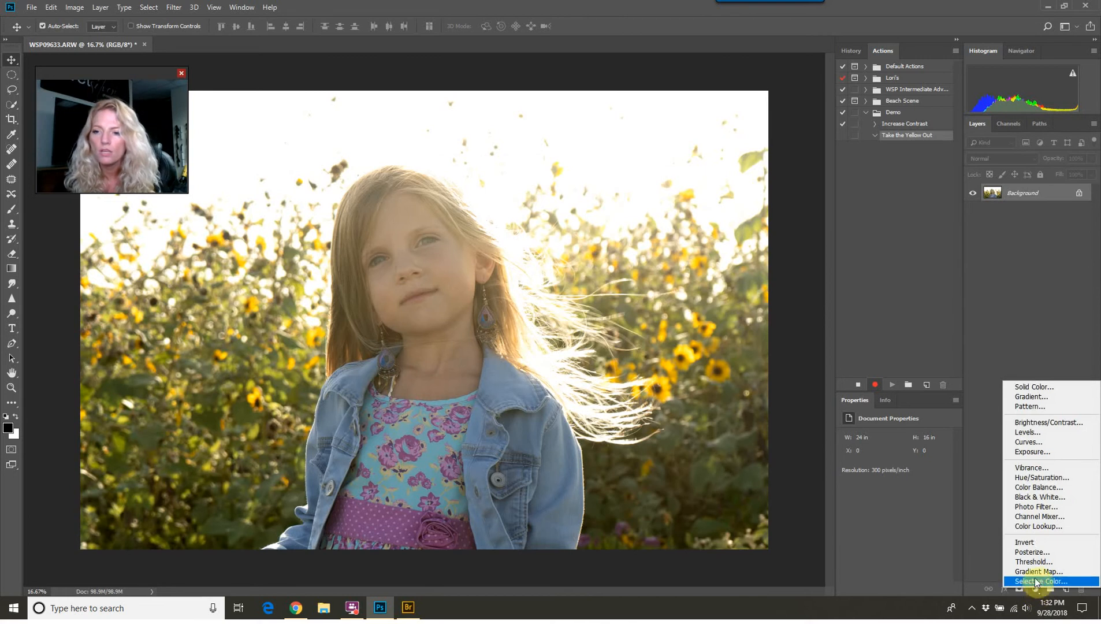
click(1036, 489)
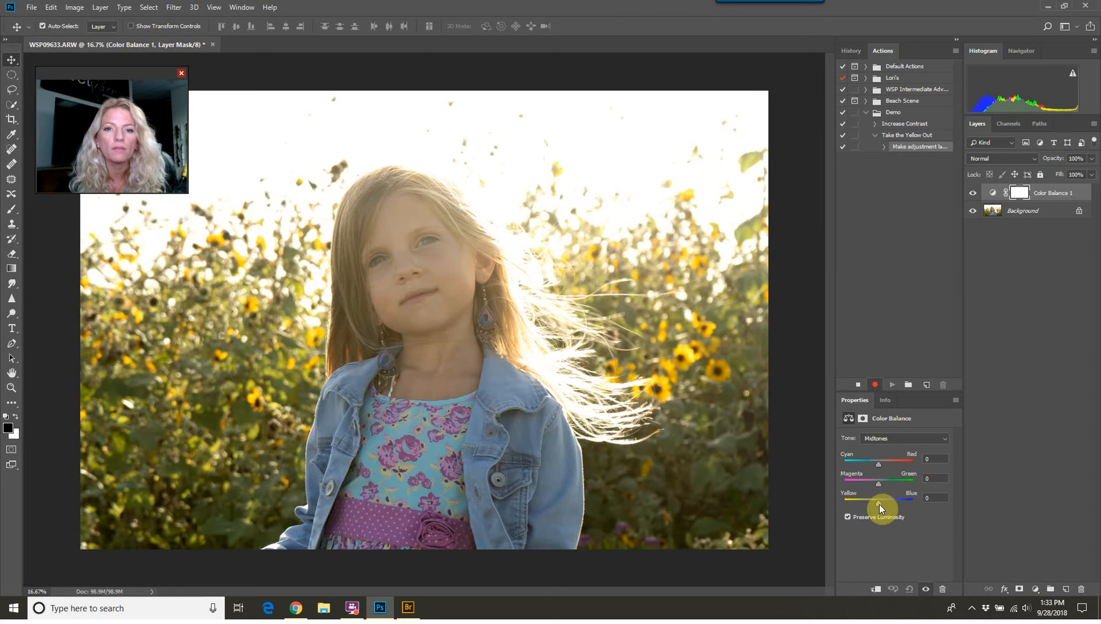
drag(879, 504, 891, 504)
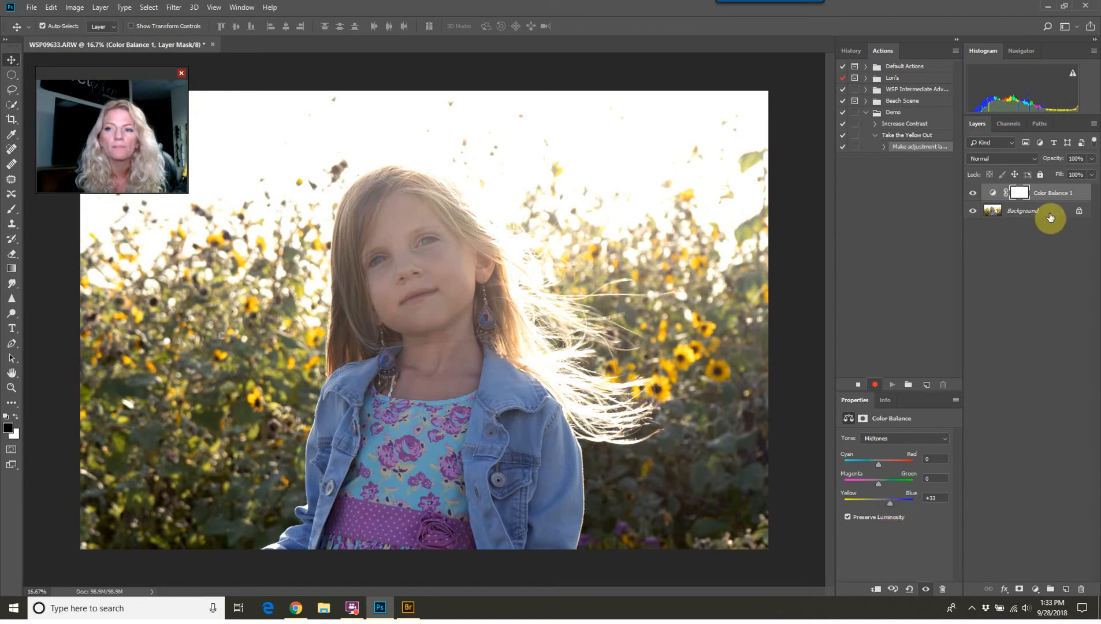
Merge the visible layers, stop recording the Take the Yellow Out action and collapse its list of recorded commands
key(ctrl)
key(ctrl+shift+e)
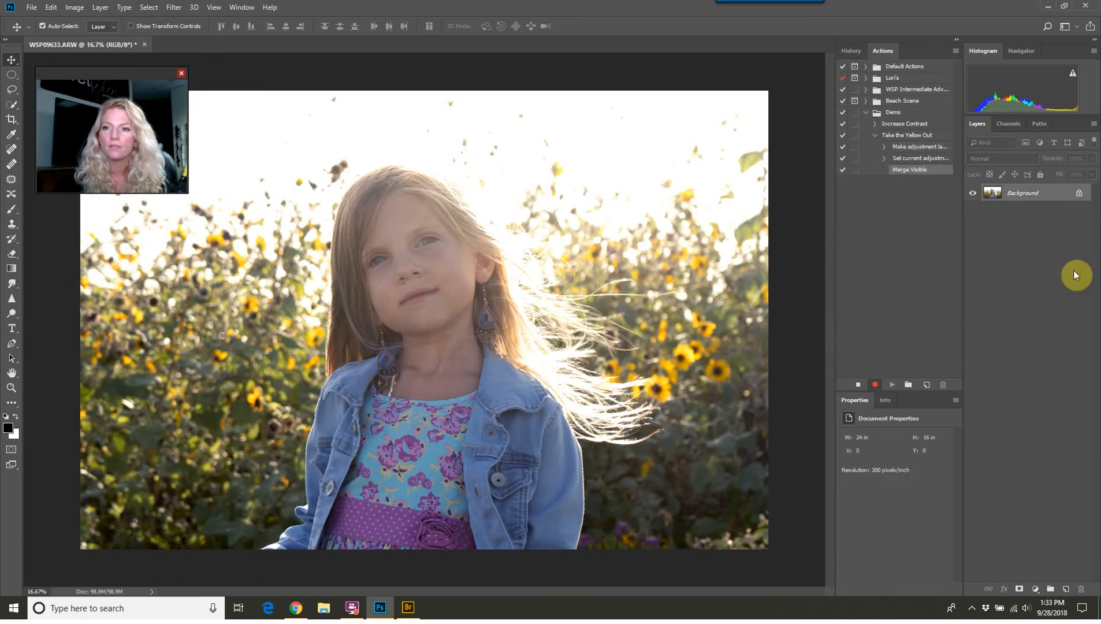
click(859, 385)
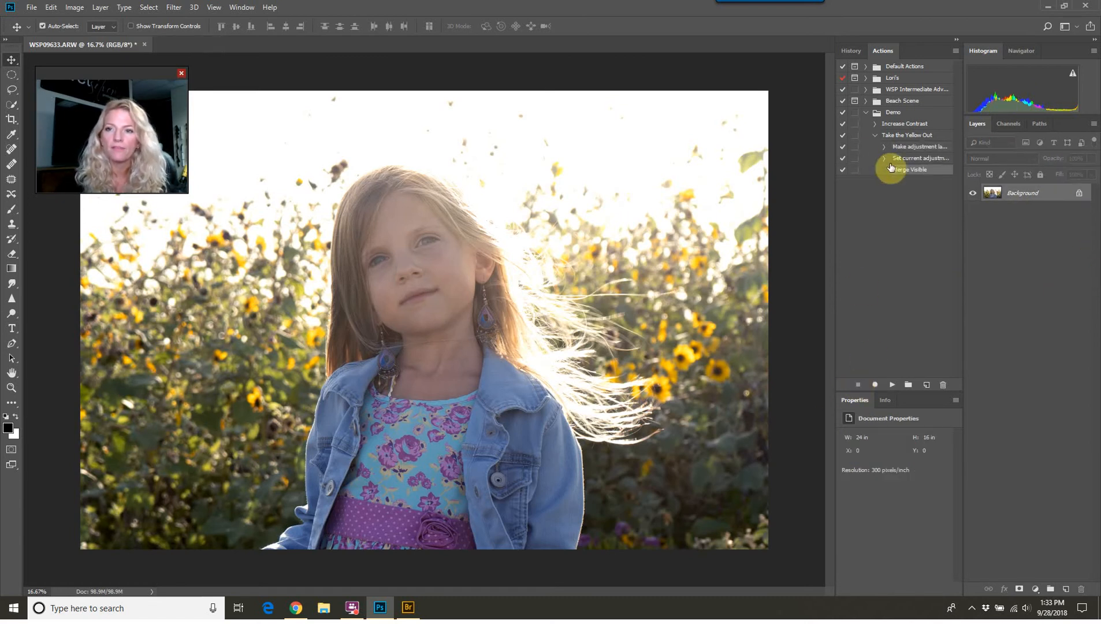
click(876, 136)
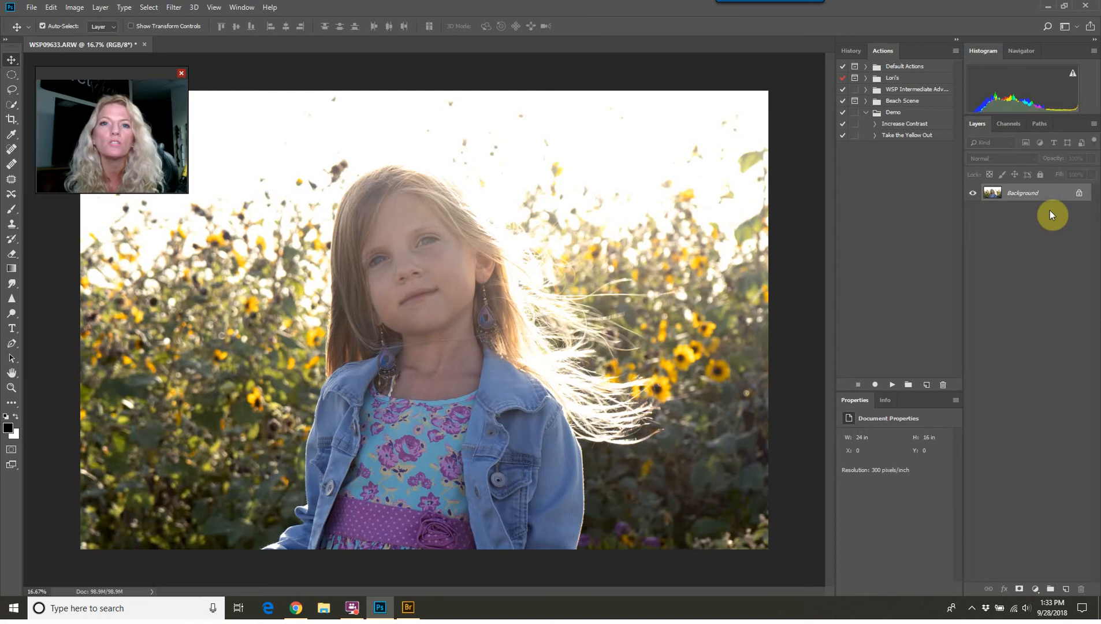
Create a new action named Paint on Light in the Demo set and start recording it
click(1035, 589)
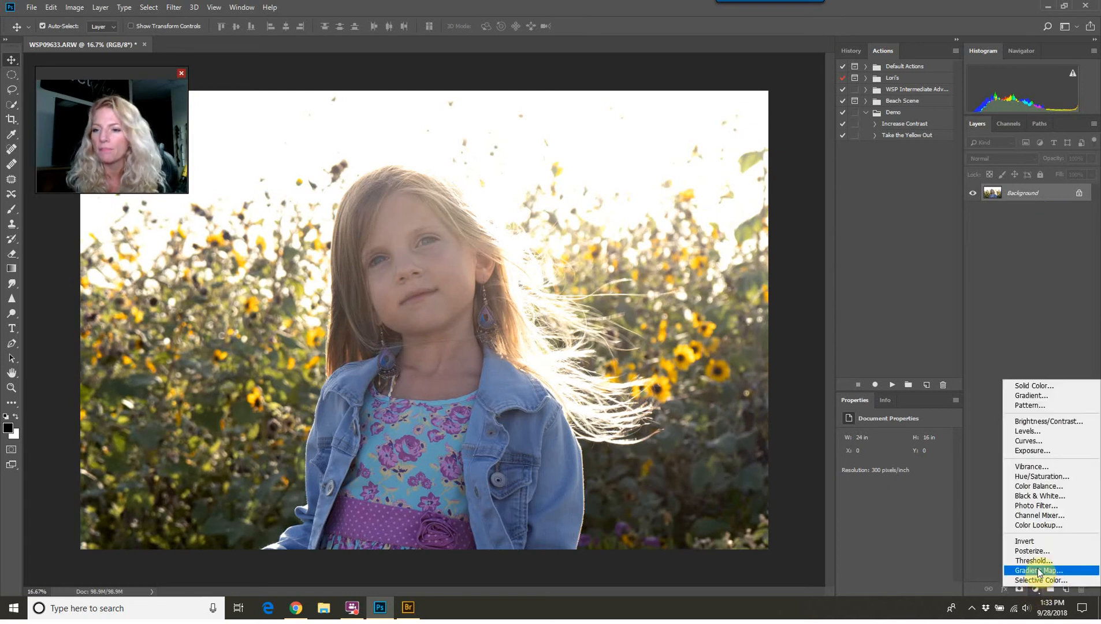
click(924, 385)
click(924, 385)
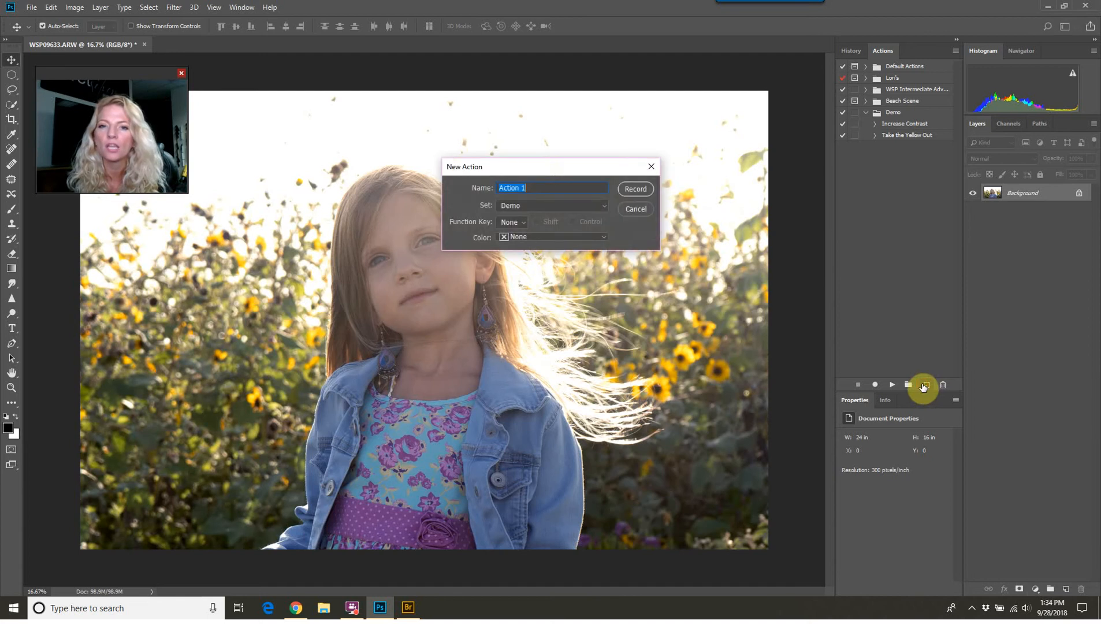
text(Paint on Light)
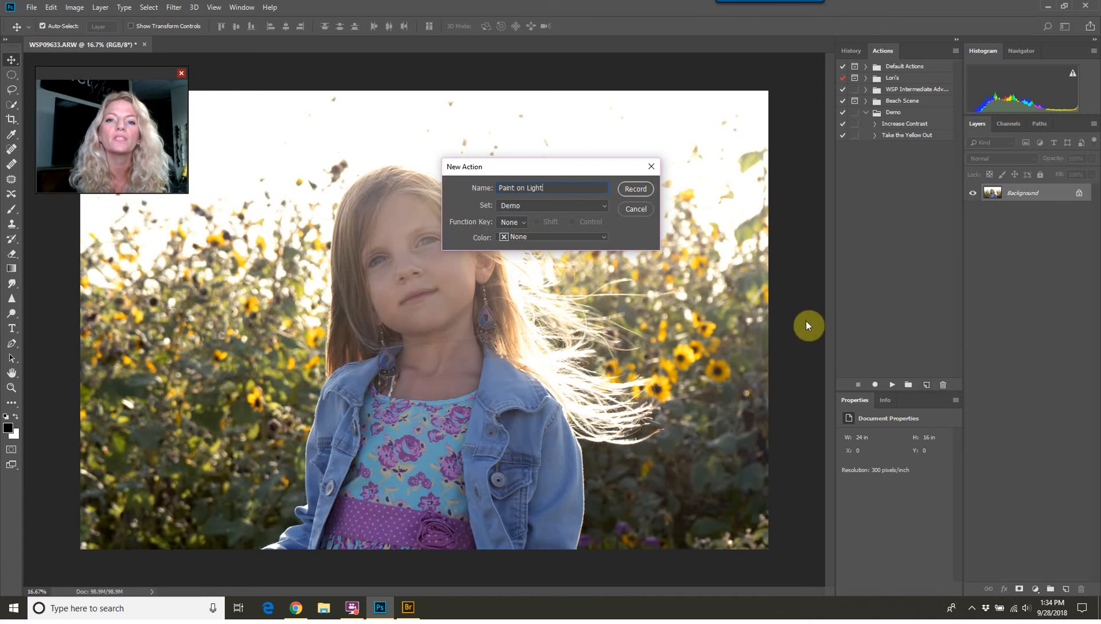
click(644, 193)
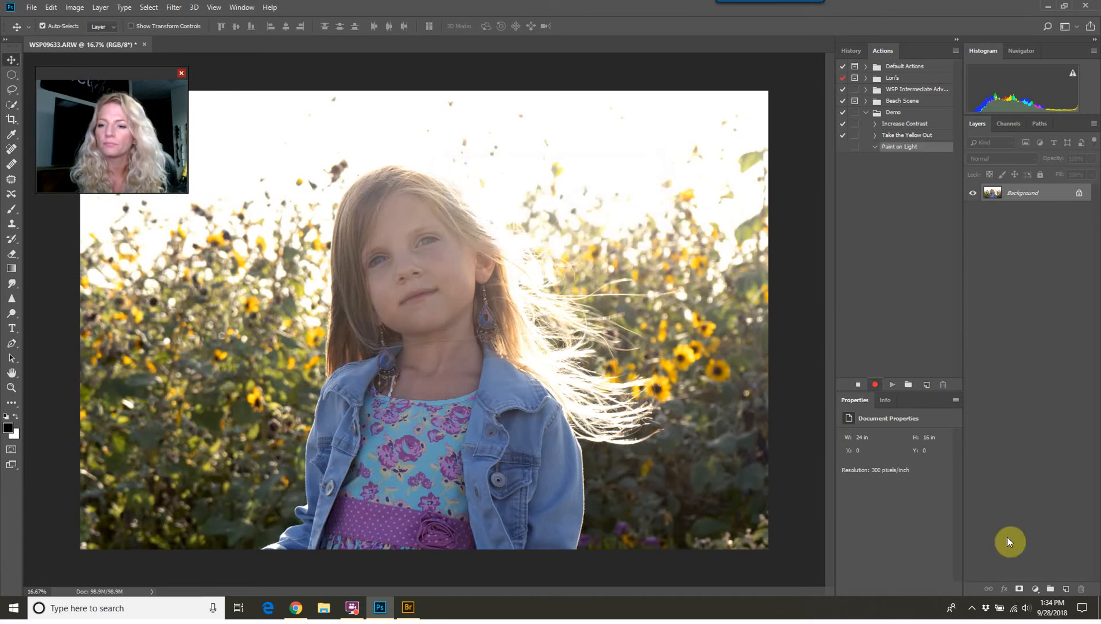
Add a Curves adjustment layer and brighten the photo by raising the RGB curve at about input 76
click(1033, 589)
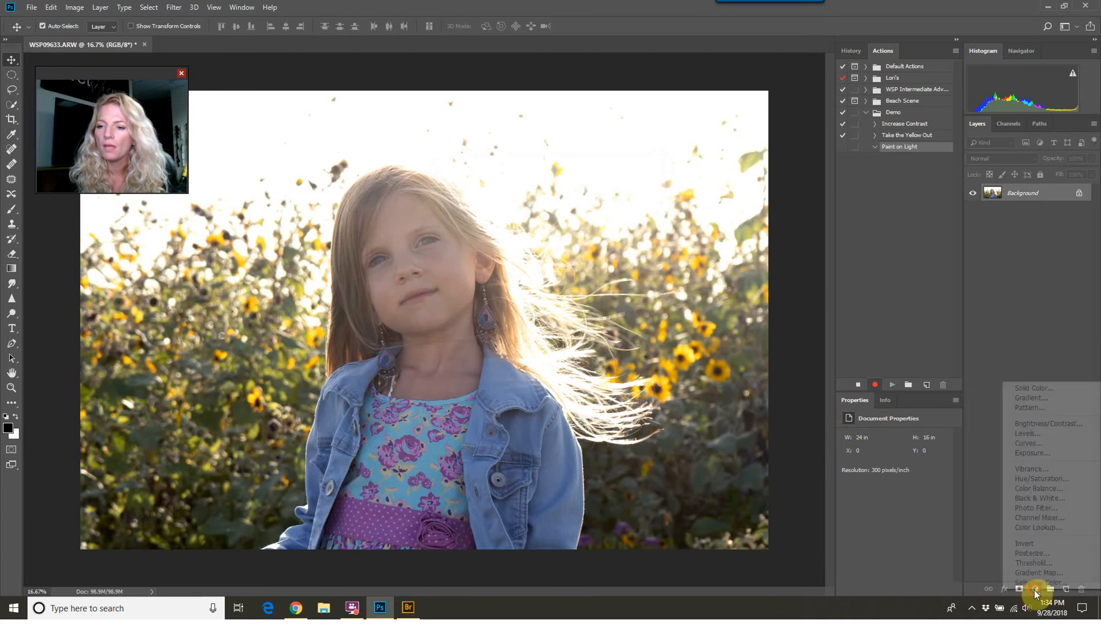
click(1047, 442)
drag(899, 508, 890, 497)
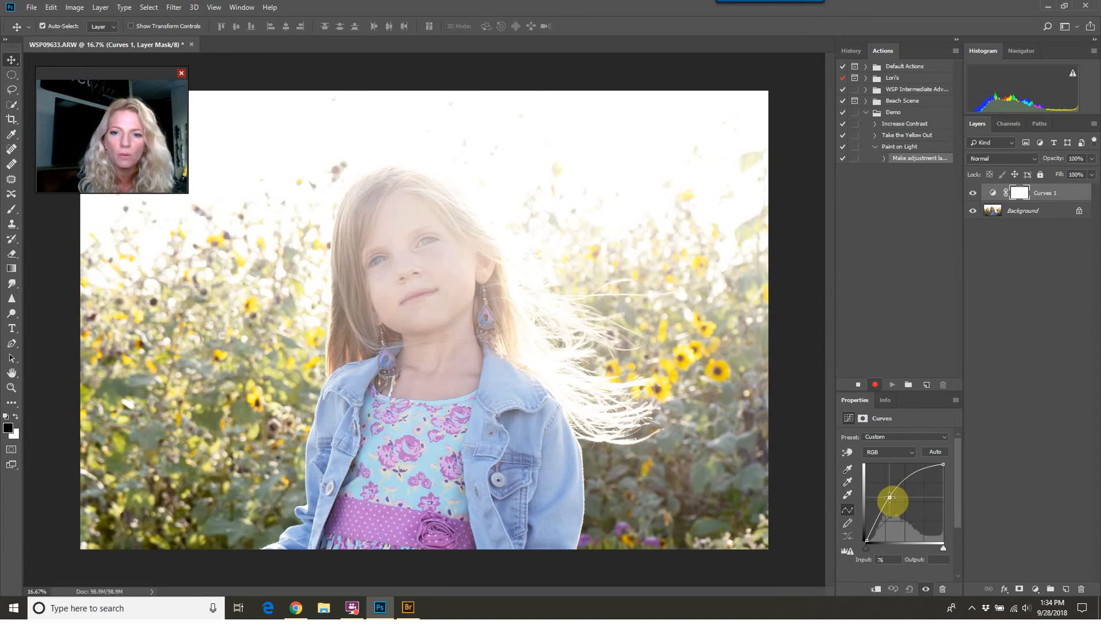
drag(890, 497, 890, 501)
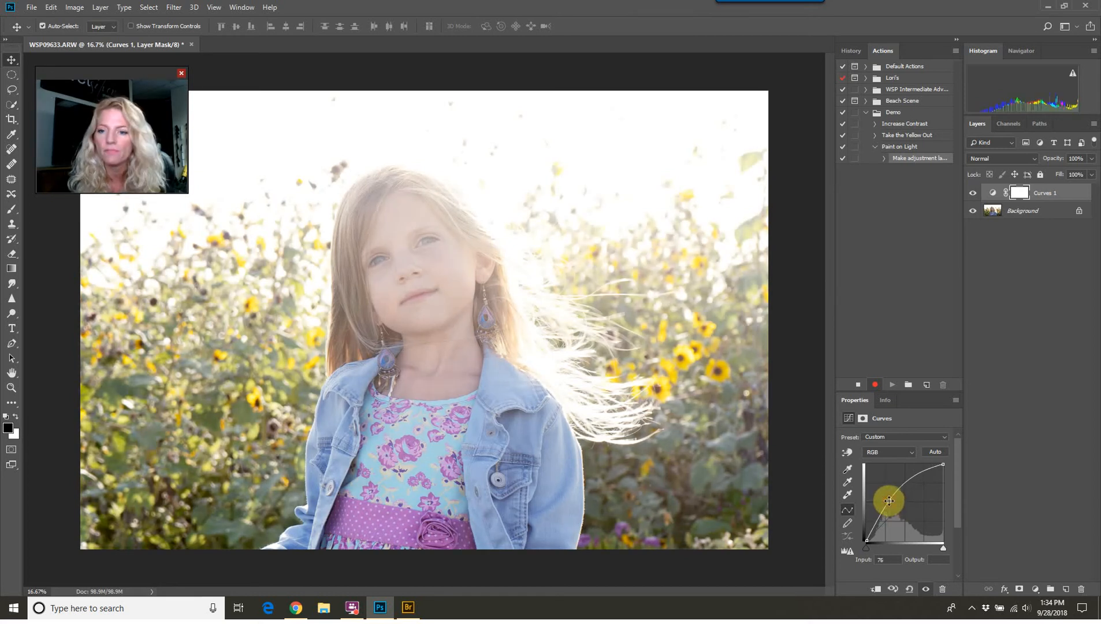
Invert the Curves layer's mask to black and rename the layer Paint on Light
click(1017, 197)
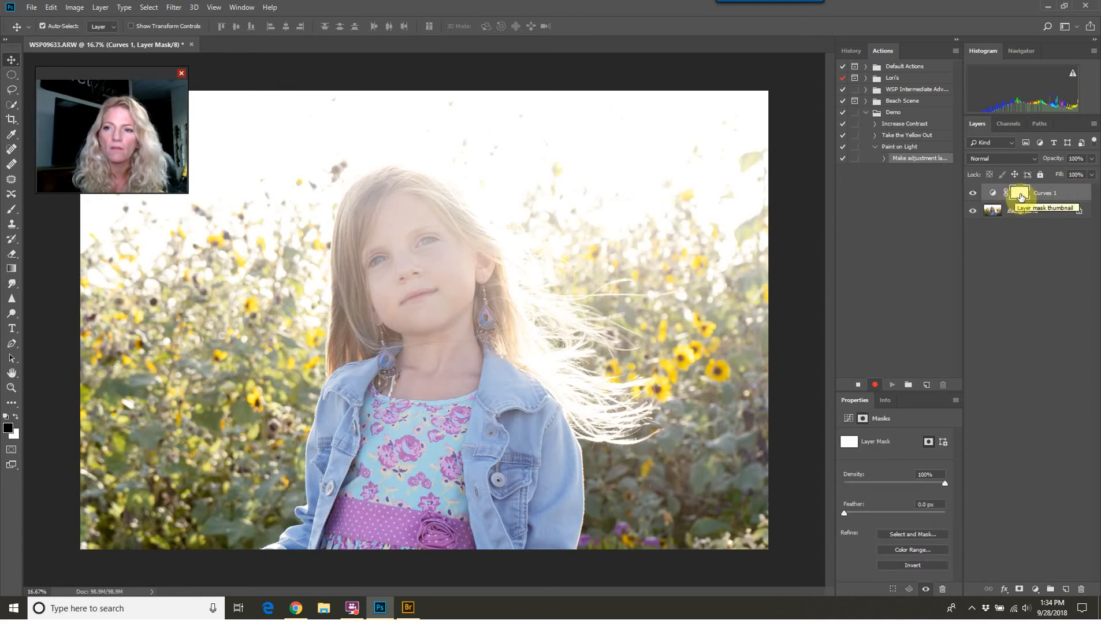
key(ctrl+i)
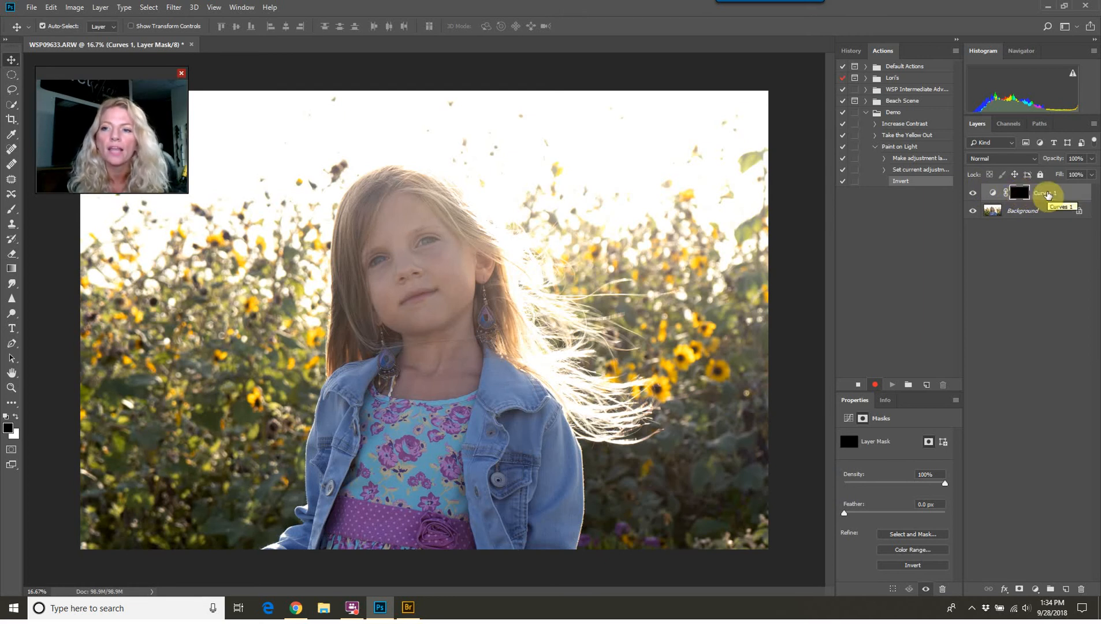
double_click(1047, 194)
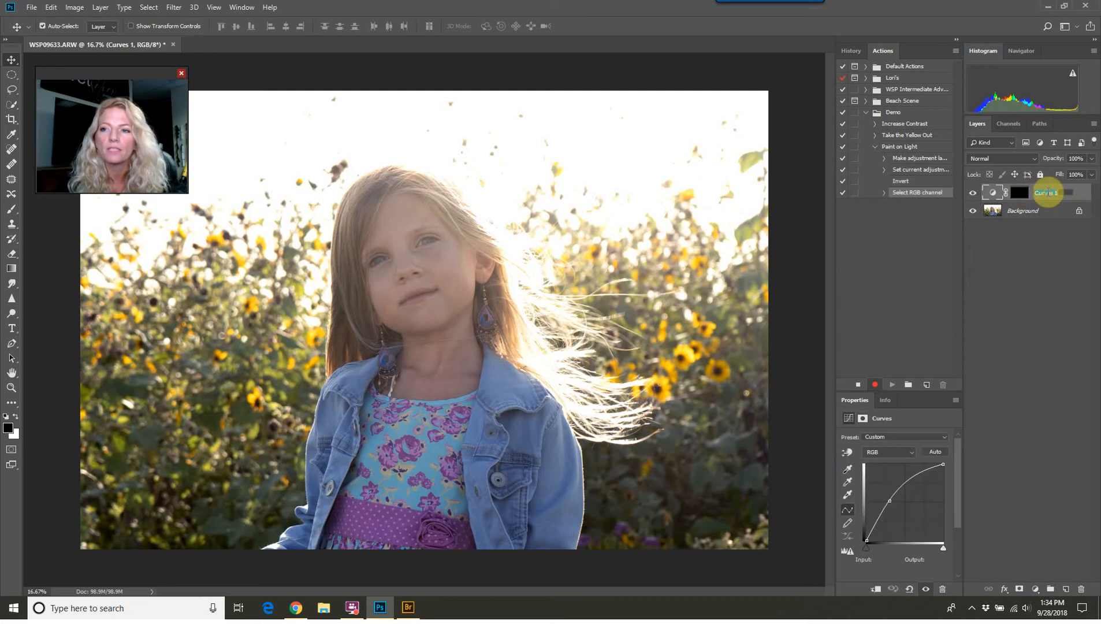
text(Paint)
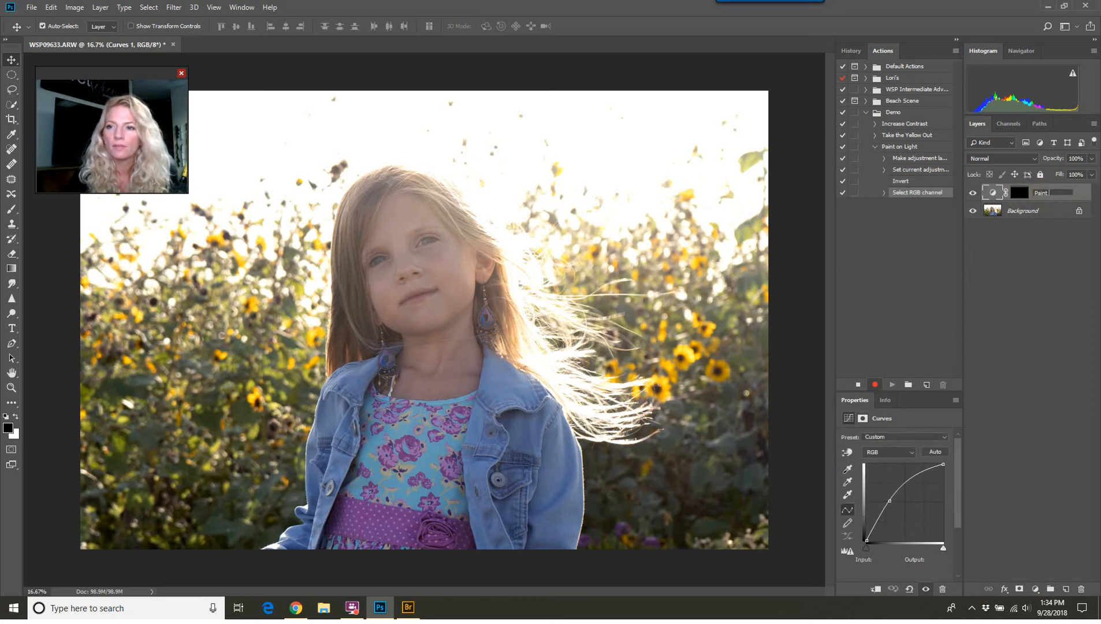
text( on Light)
key(Return)
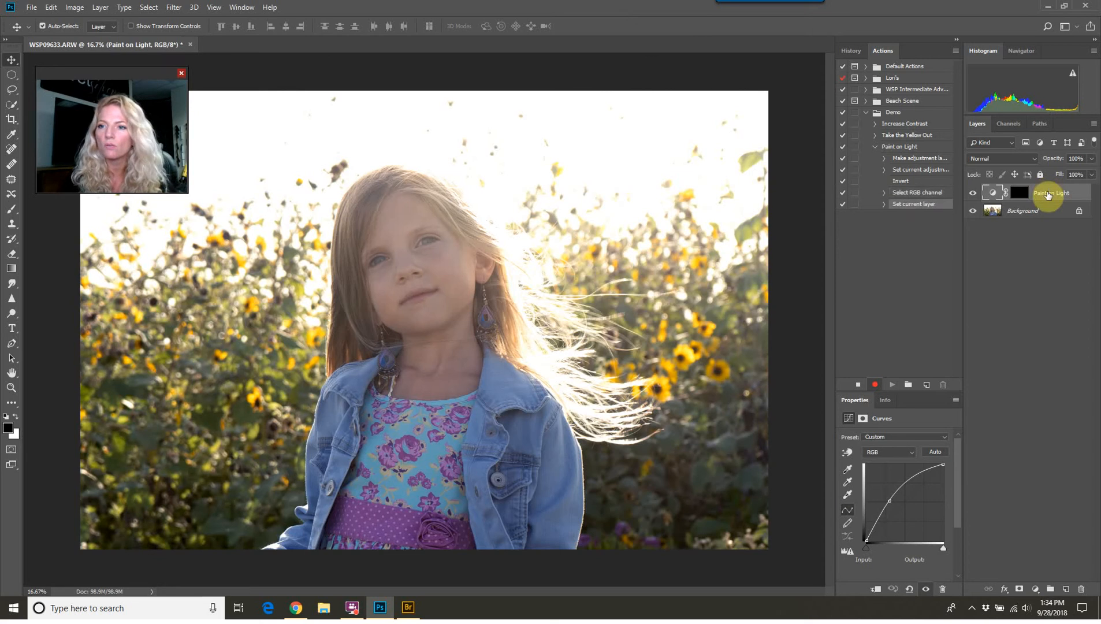
Select the Paint on Light layer's mask, stop recording the action and collapse its list of recorded commands
click(1020, 193)
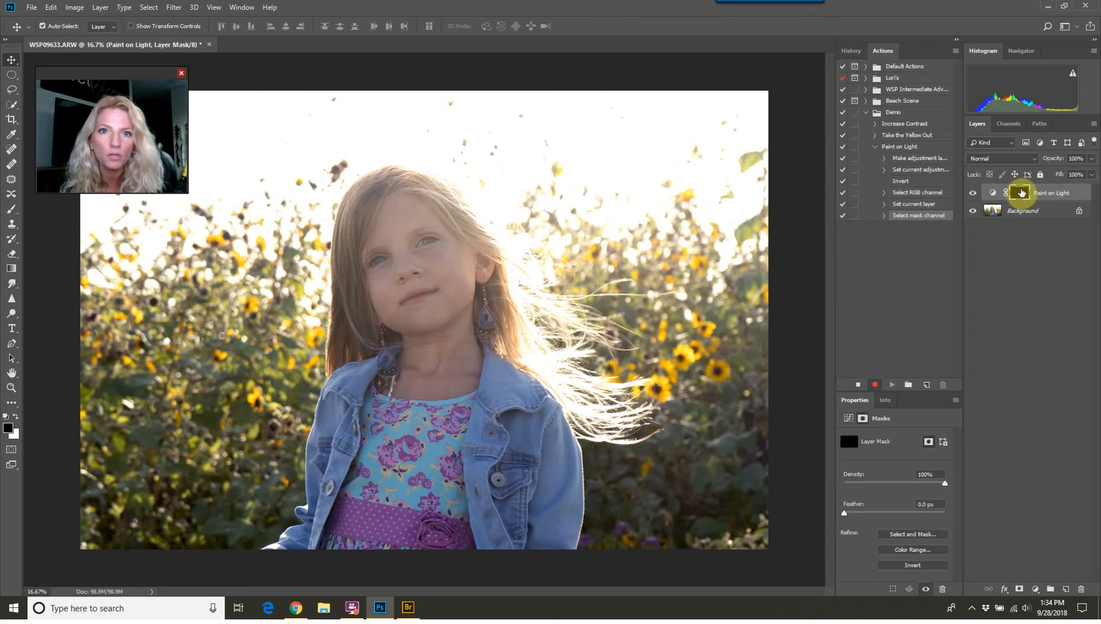
click(859, 385)
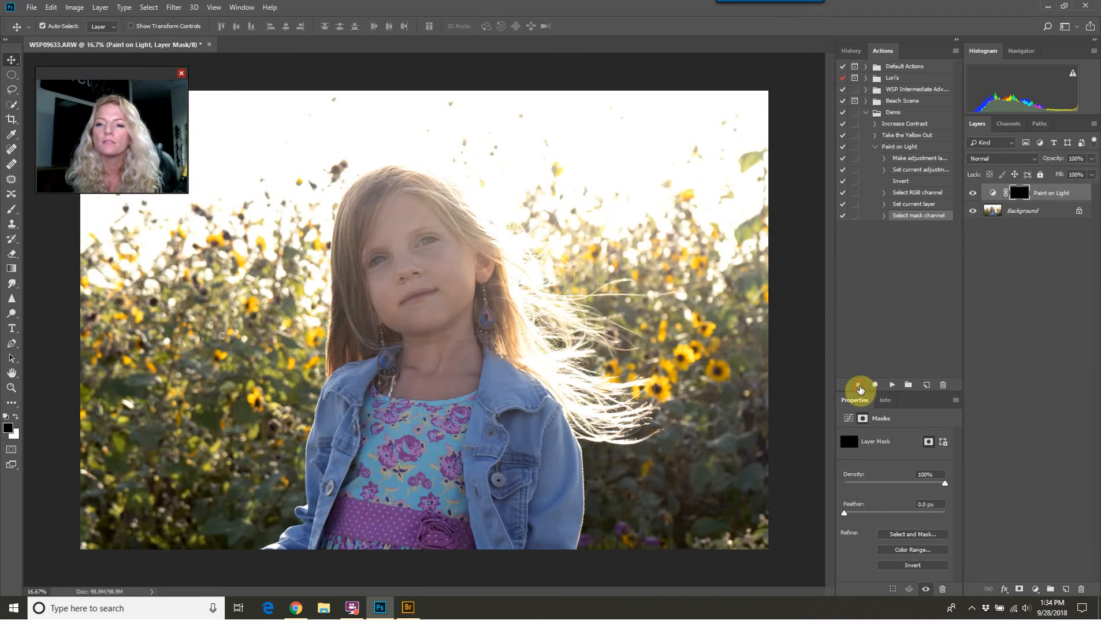
click(874, 148)
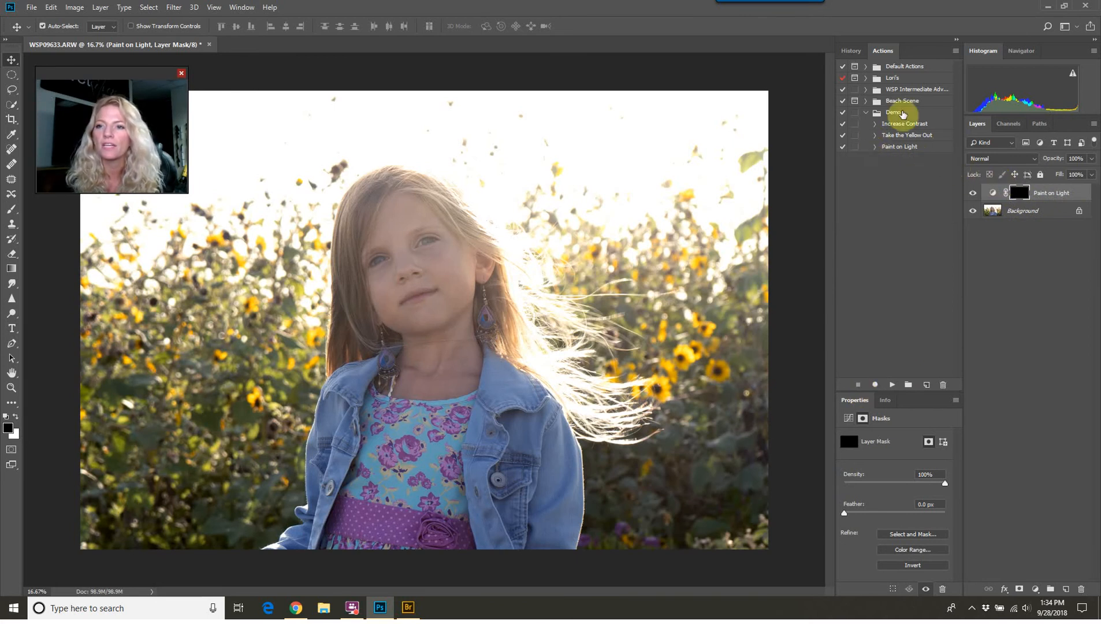
Revert the photo to the Crop history state and play the Increase Contrast action on it
click(851, 50)
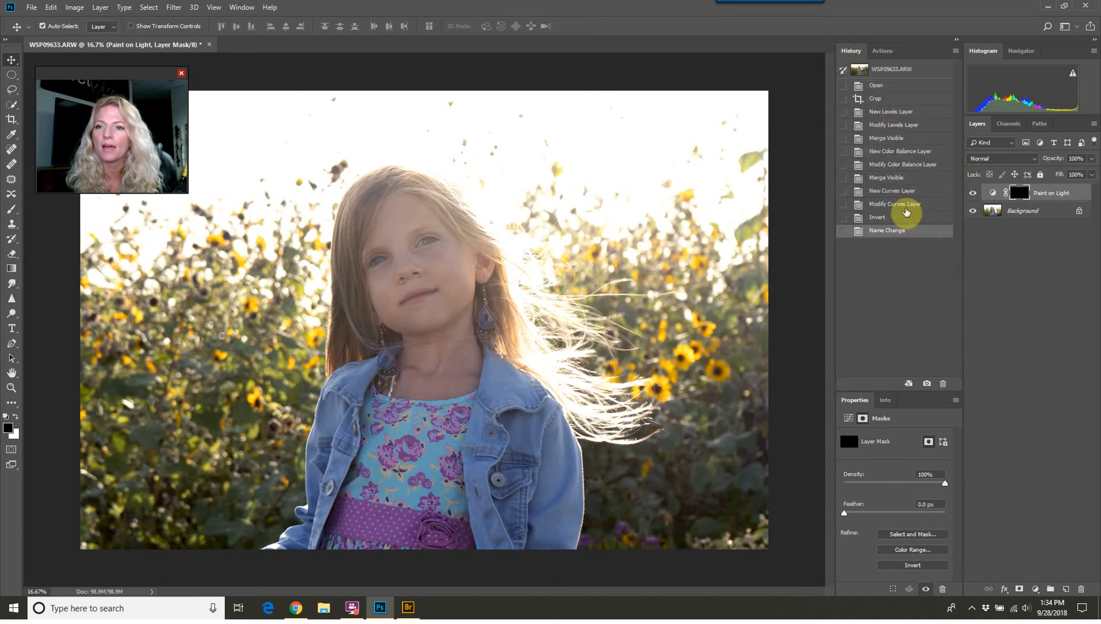
click(877, 99)
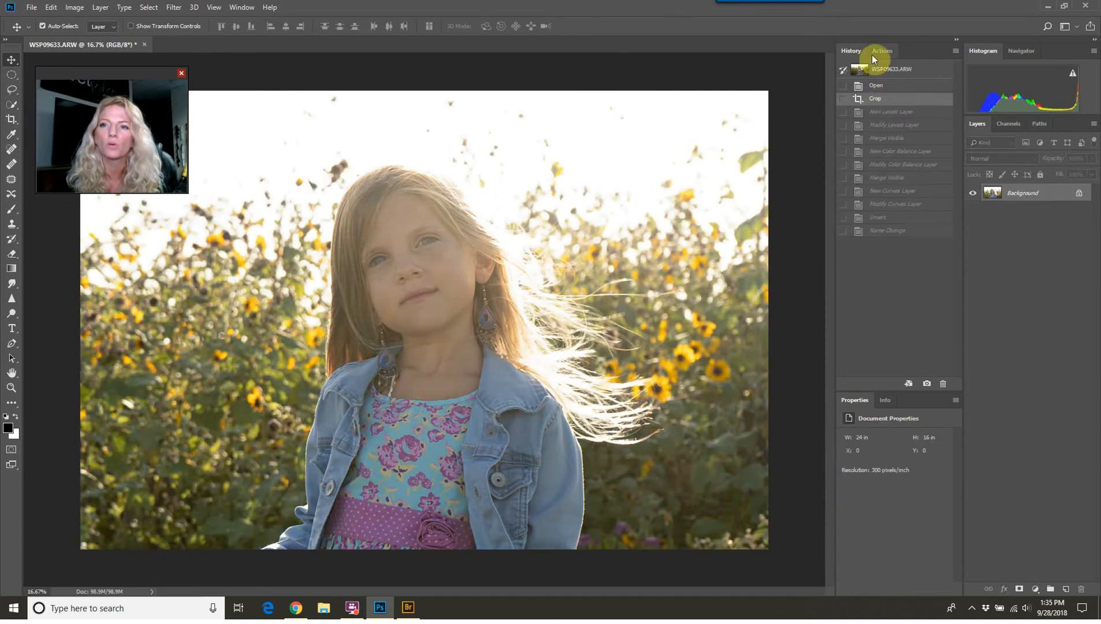
click(888, 52)
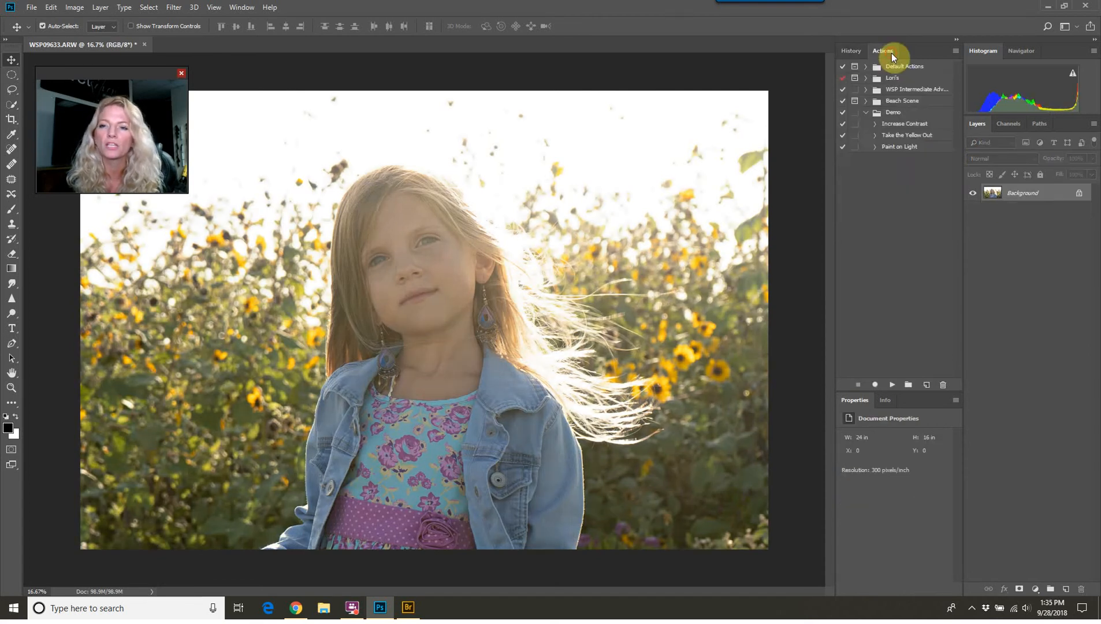
click(893, 124)
click(894, 385)
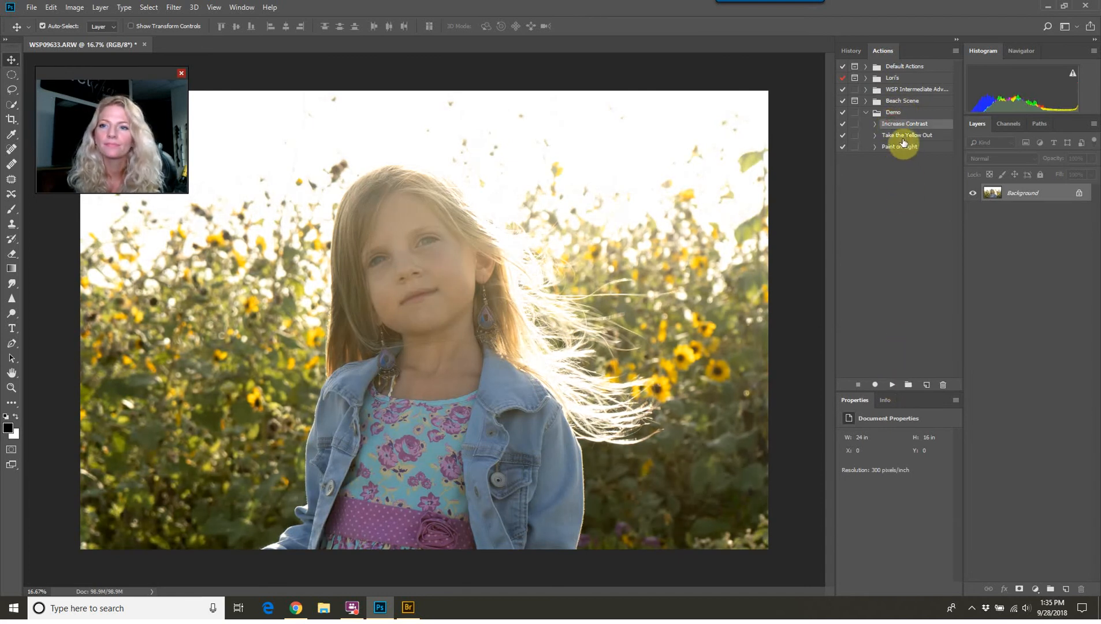
Play the Take the Yellow Out action and the Paint on Light action on the photo
click(903, 141)
click(894, 385)
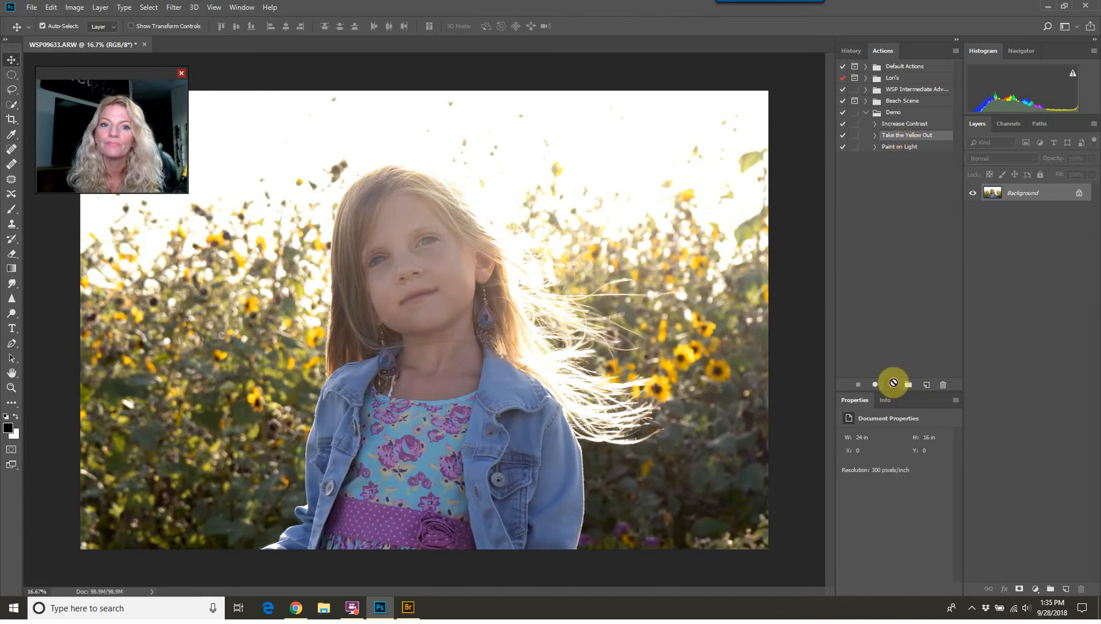
click(910, 148)
click(893, 384)
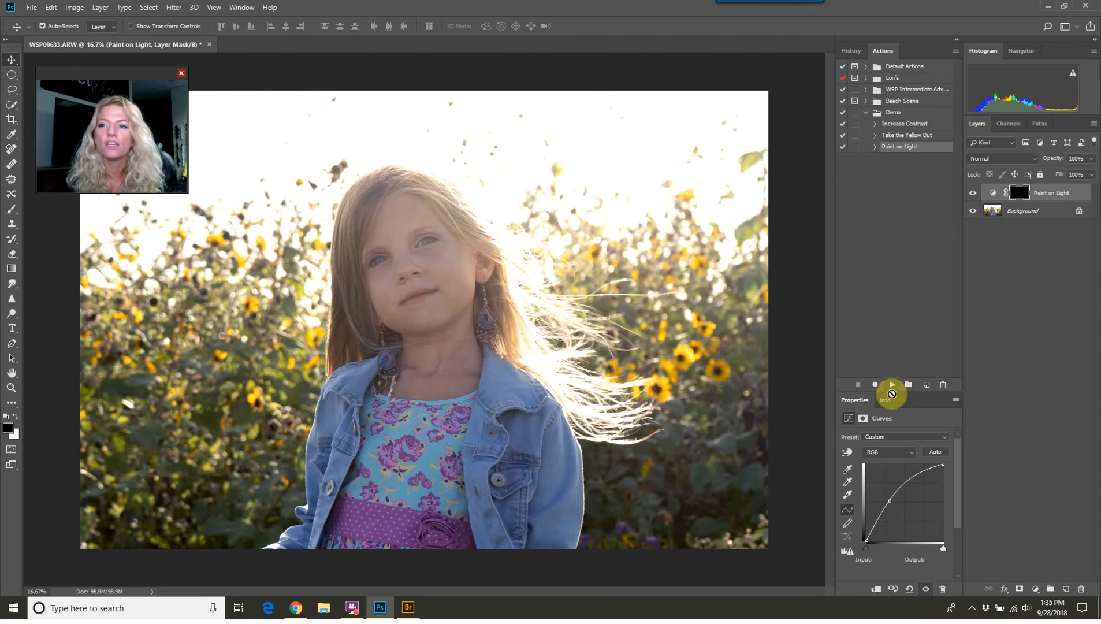
Activate the Brush tool and set its flow to 8%
click(10, 209)
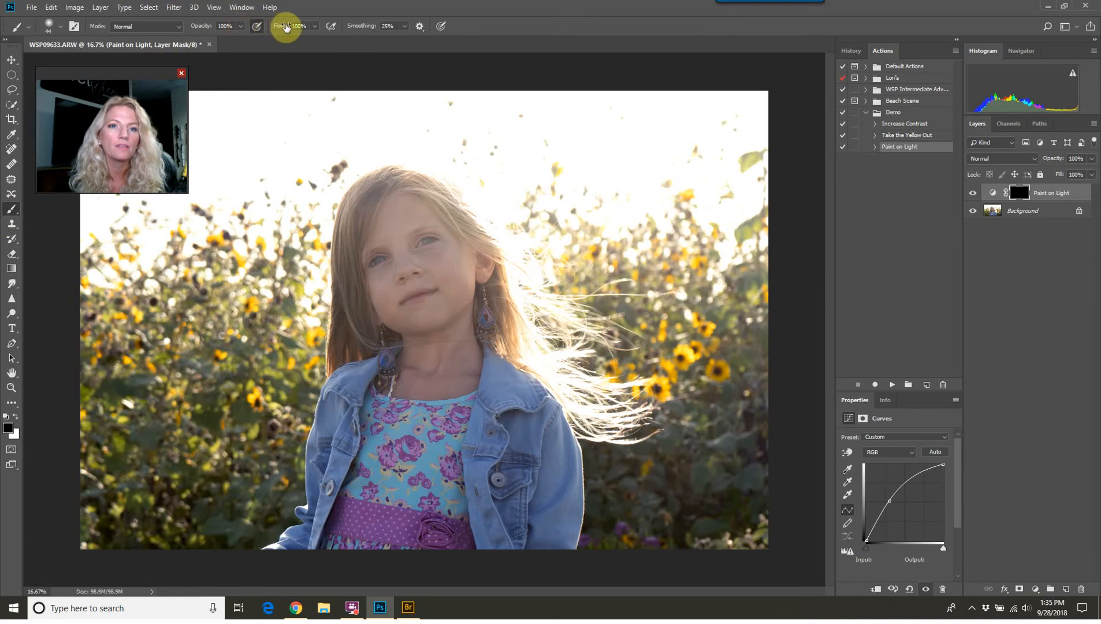
click(309, 26)
text(8)
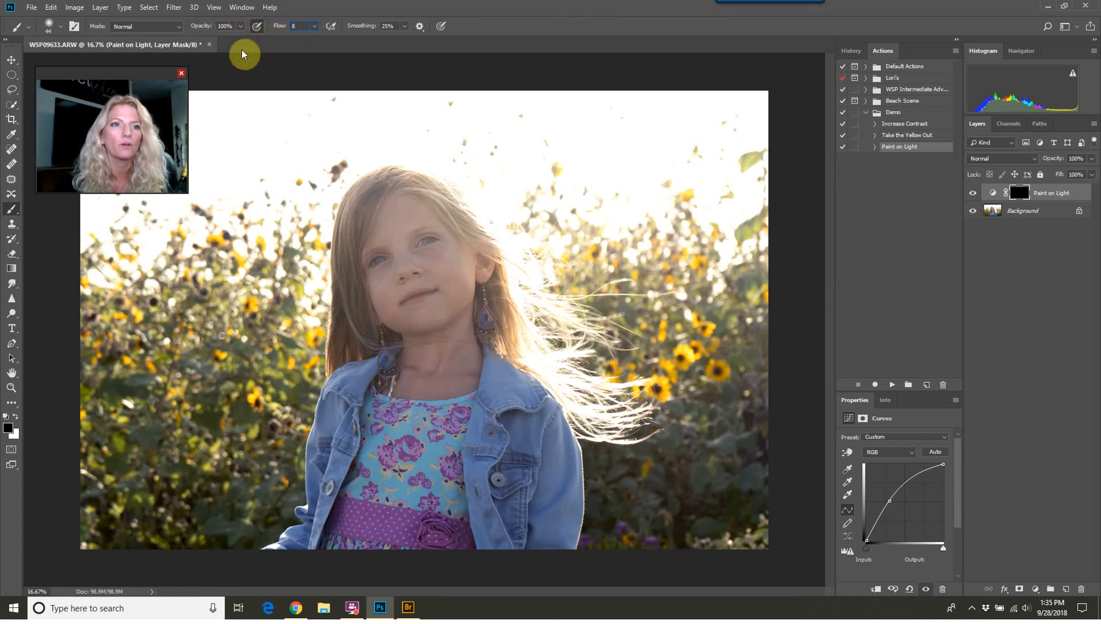
Set the hardness of the Soft Round brush to 0%
click(60, 26)
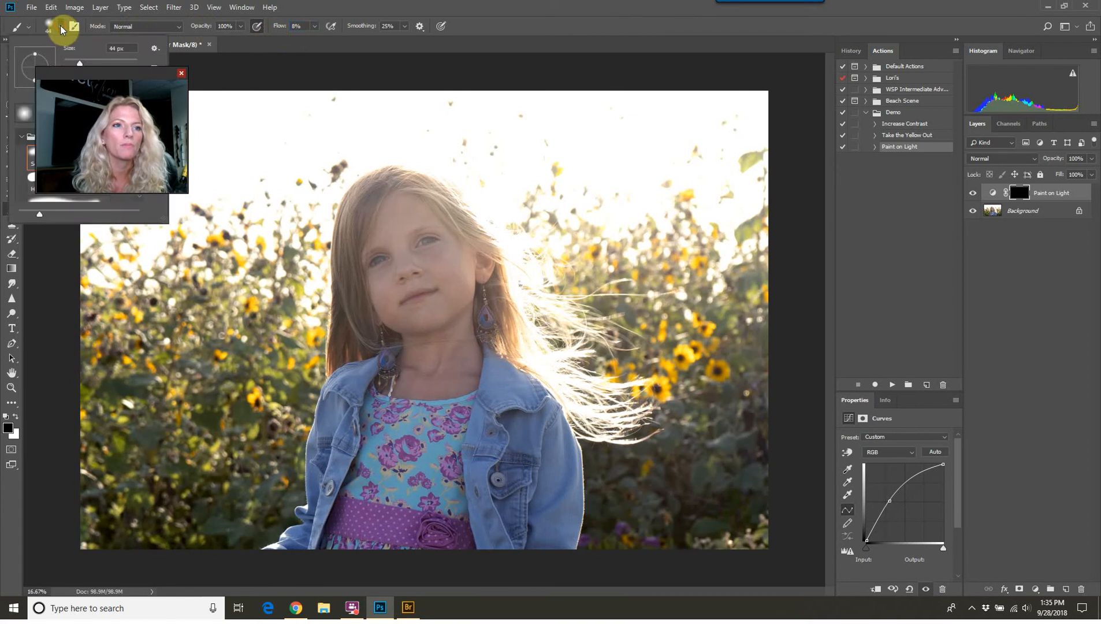
click(118, 69)
drag(117, 69, 341, 37)
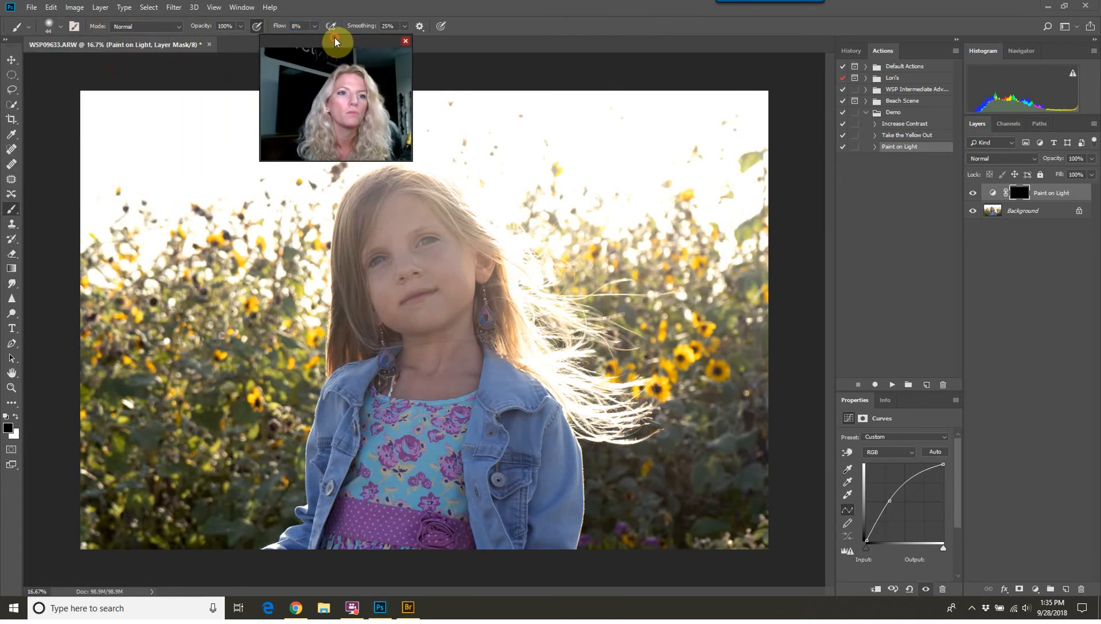
click(60, 27)
drag(70, 90, 58, 89)
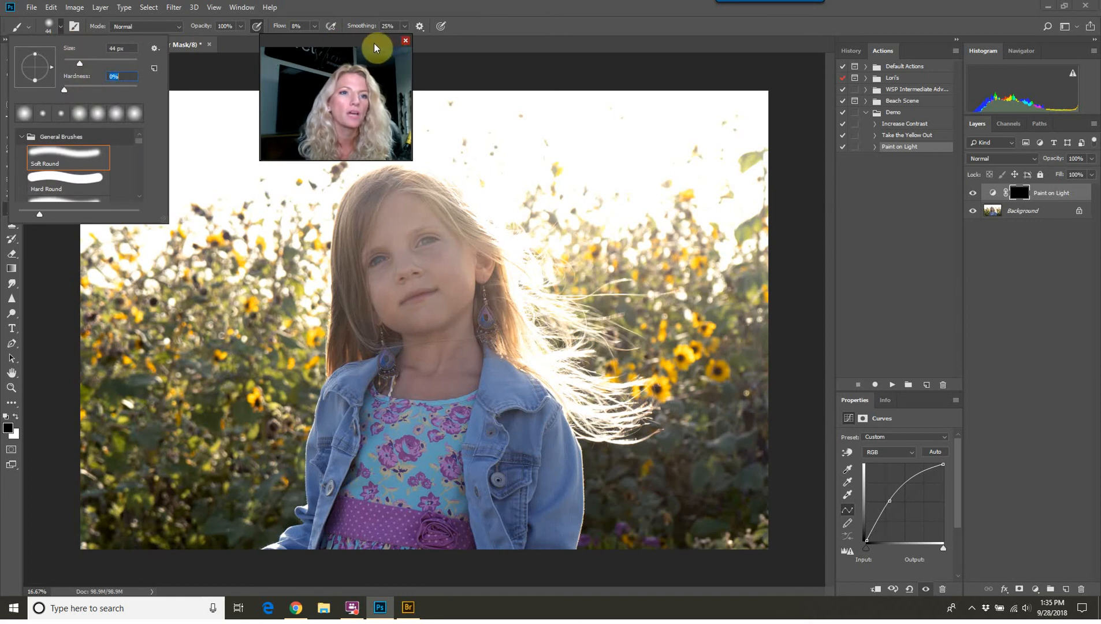
click(442, 58)
drag(314, 41, 119, 89)
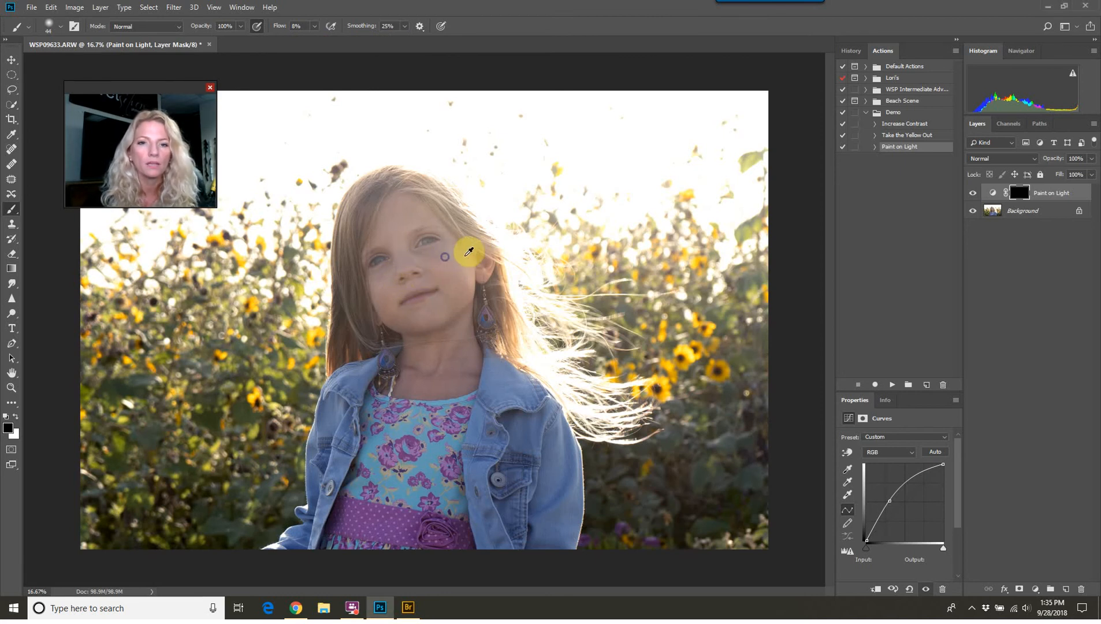
Enlarge the brush to about 1904 px and swap the foreground and background colors to paint with the light one
ctrl+right_click(425, 254)
alt+drag(414, 260, 481, 257)
alt+drag(414, 260, 436, 261)
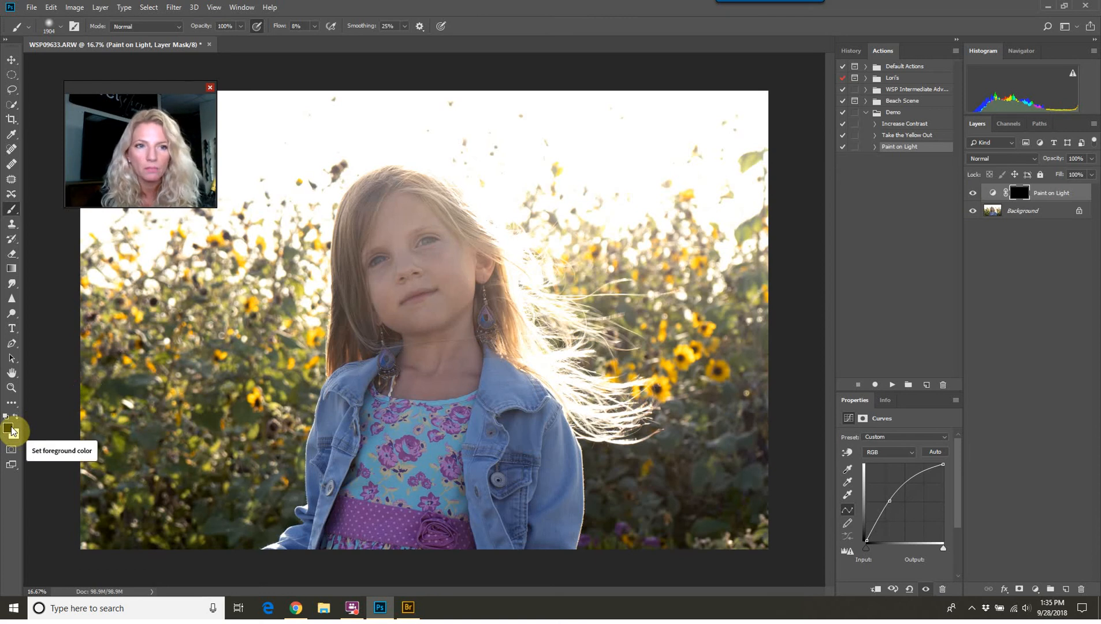
click(16, 417)
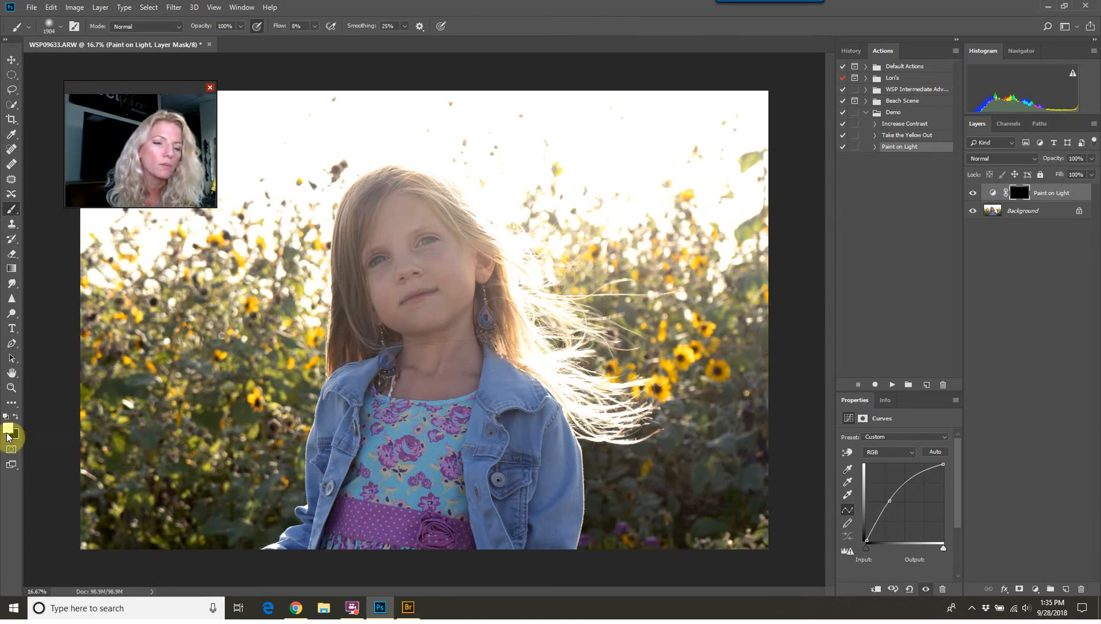
Paint light over the girl's face, forehead and dress on the Paint on Light mask, and merge the visible layers
click(400, 276)
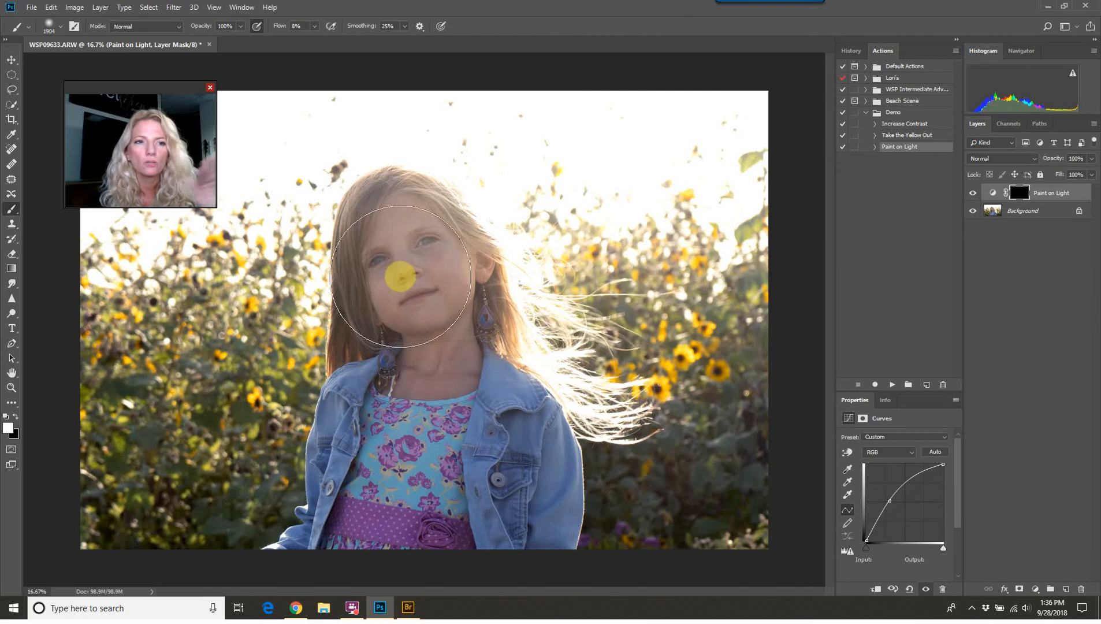
mouse_move(400, 276)
mouse_down()
mouse_move(408, 258)
mouse_move(388, 327)
mouse_move(408, 219)
mouse_move(418, 416)
mouse_move(337, 413)
mouse_move(393, 434)
mouse_move(375, 462)
mouse_move(443, 526)
mouse_move(509, 301)
mouse_move(584, 310)
mouse_move(369, 310)
mouse_move(420, 536)
mouse_move(409, 424)
mouse_up()
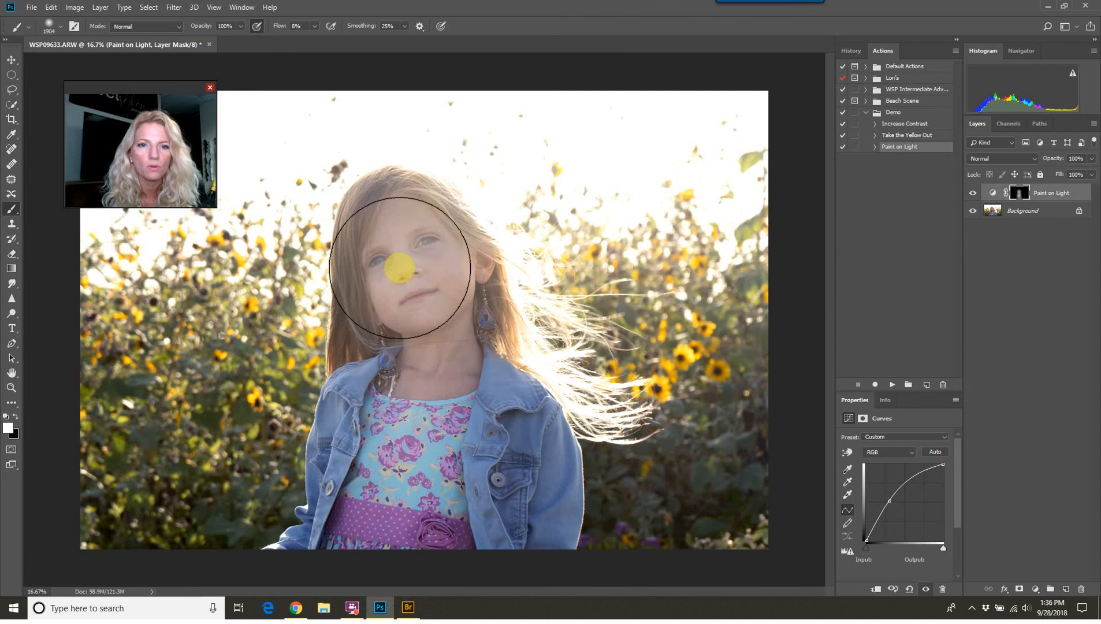
mouse_move(405, 227)
mouse_down()
mouse_move(347, 243)
mouse_move(396, 209)
mouse_up()
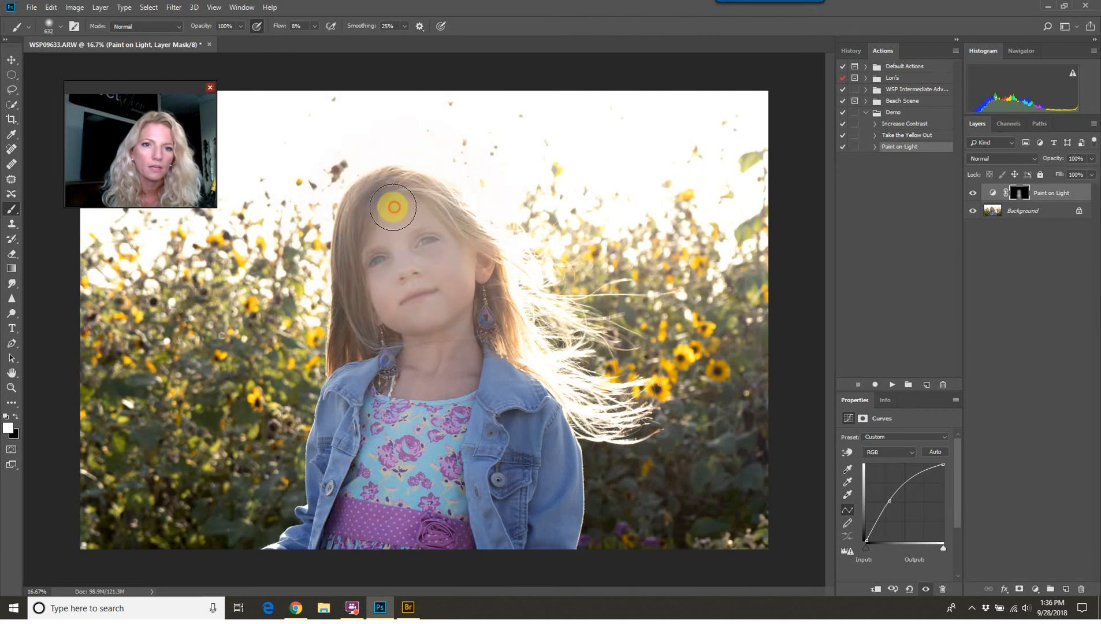
mouse_move(450, 427)
mouse_down()
mouse_move(465, 322)
mouse_move(387, 330)
mouse_move(403, 341)
mouse_move(478, 285)
mouse_move(423, 333)
mouse_move(405, 331)
mouse_move(387, 294)
mouse_move(379, 221)
mouse_move(415, 203)
mouse_move(448, 228)
mouse_move(422, 254)
mouse_move(430, 305)
mouse_move(412, 325)
mouse_move(399, 314)
mouse_move(472, 271)
mouse_move(531, 300)
mouse_move(576, 303)
mouse_move(444, 332)
mouse_move(437, 395)
mouse_move(405, 437)
mouse_move(422, 466)
mouse_move(462, 467)
mouse_up()
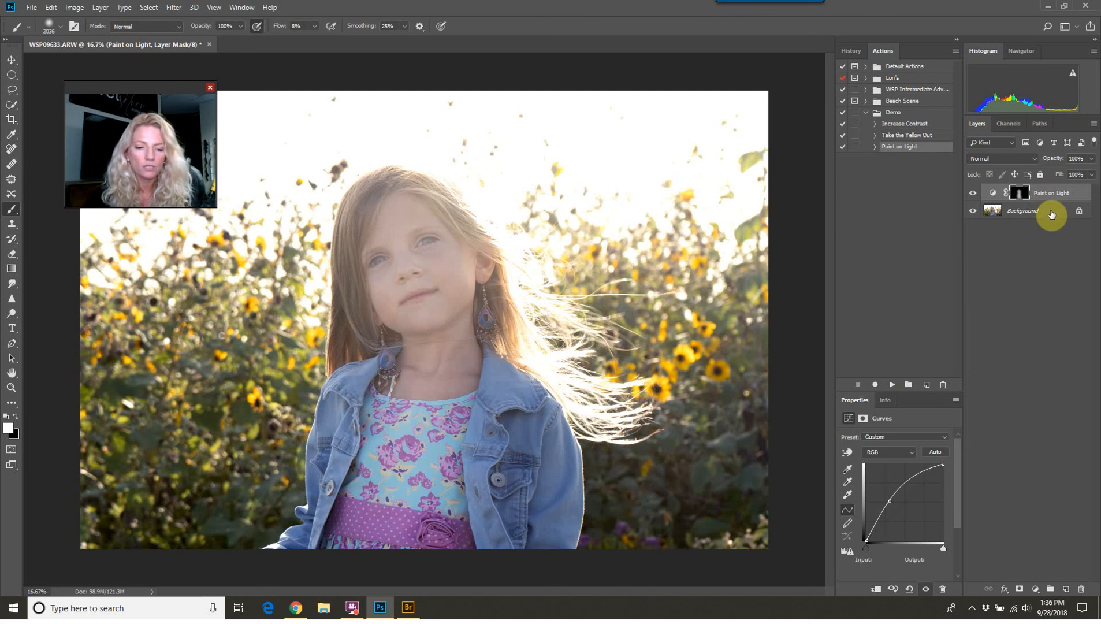
key(ctrl+e)
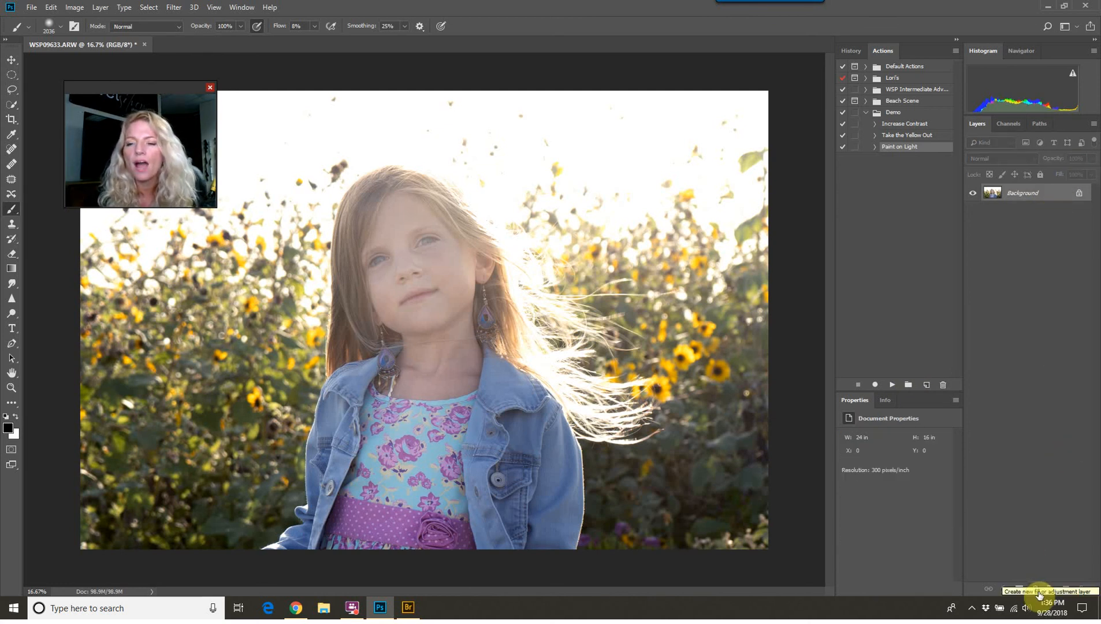
Create a new action named Paint on Contrast in the Demo set and start recording it
click(927, 384)
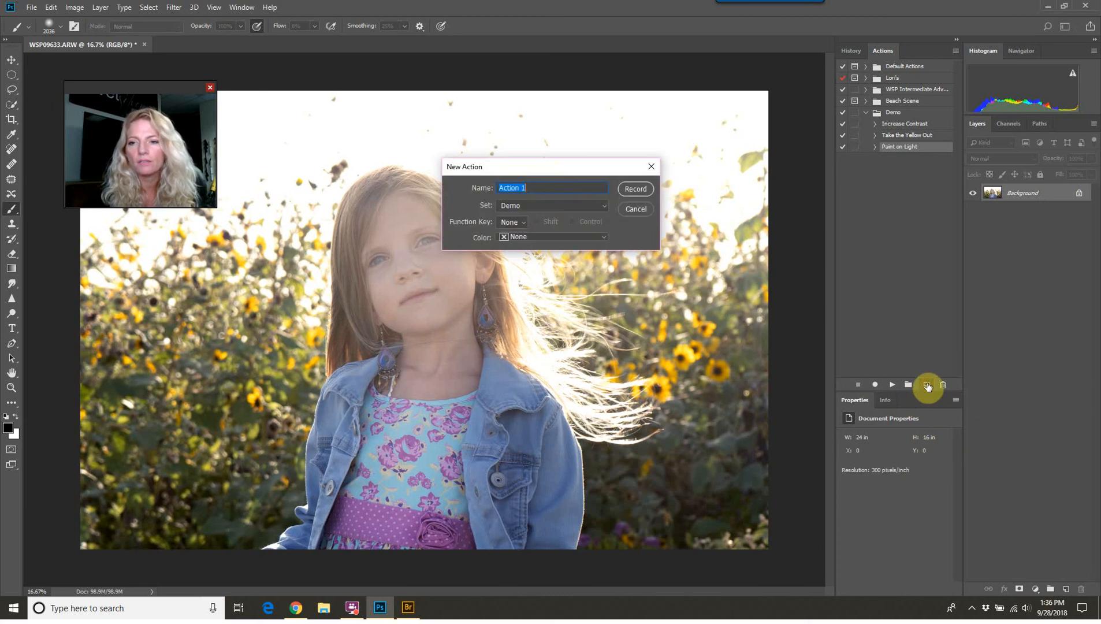
text(Paint on)
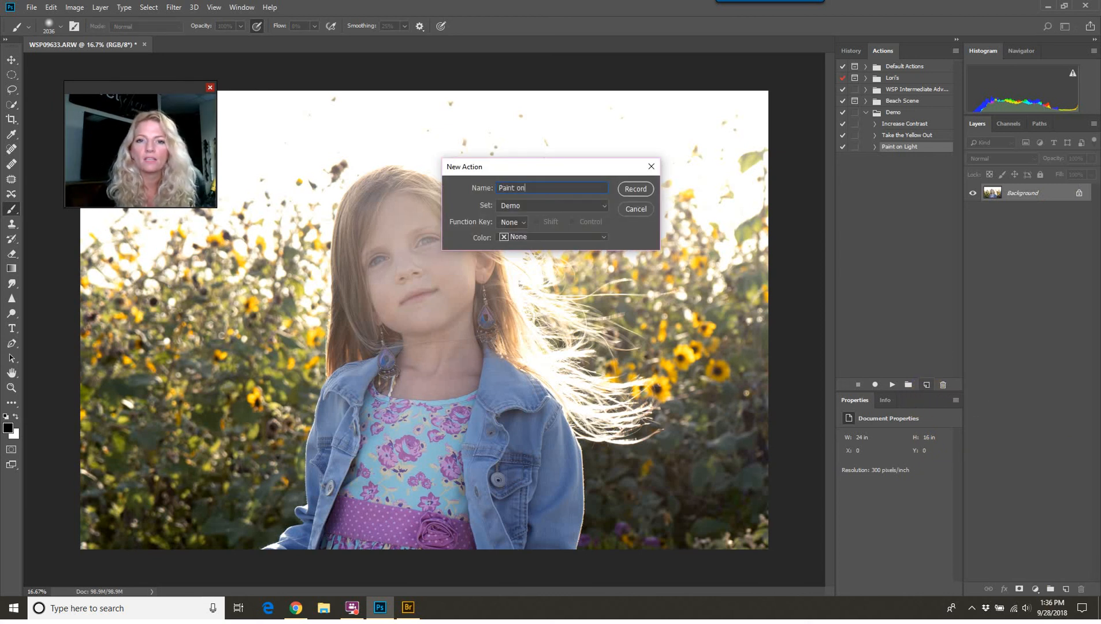
text( Contrast)
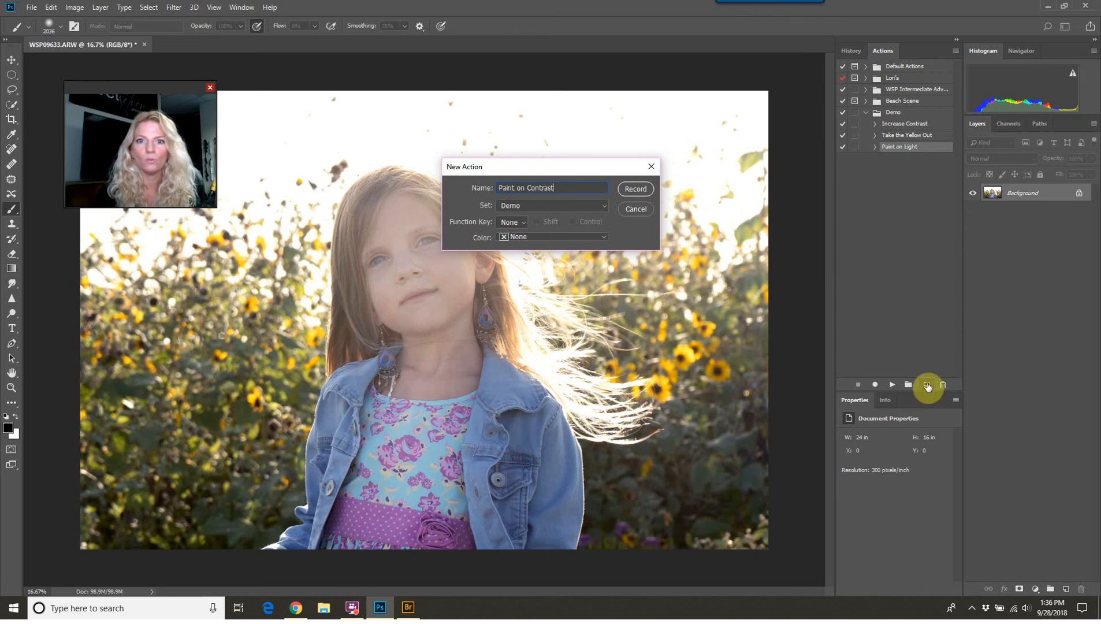
key(Return)
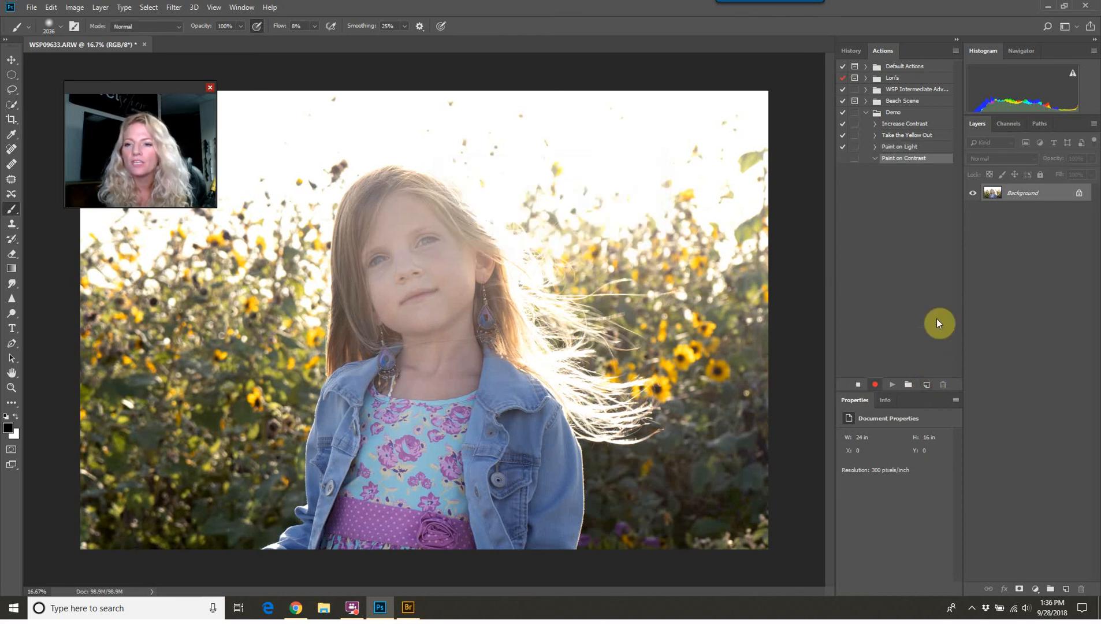
Add a Curves adjustment layer and set its preset to Strong Contrast (RGB)
click(1038, 590)
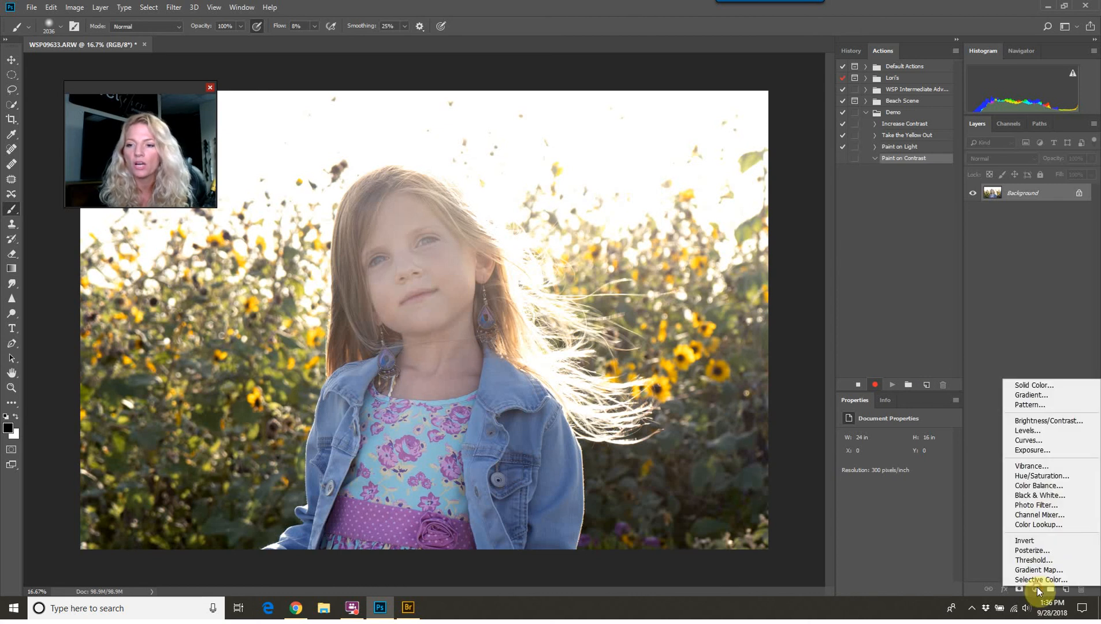
click(1028, 441)
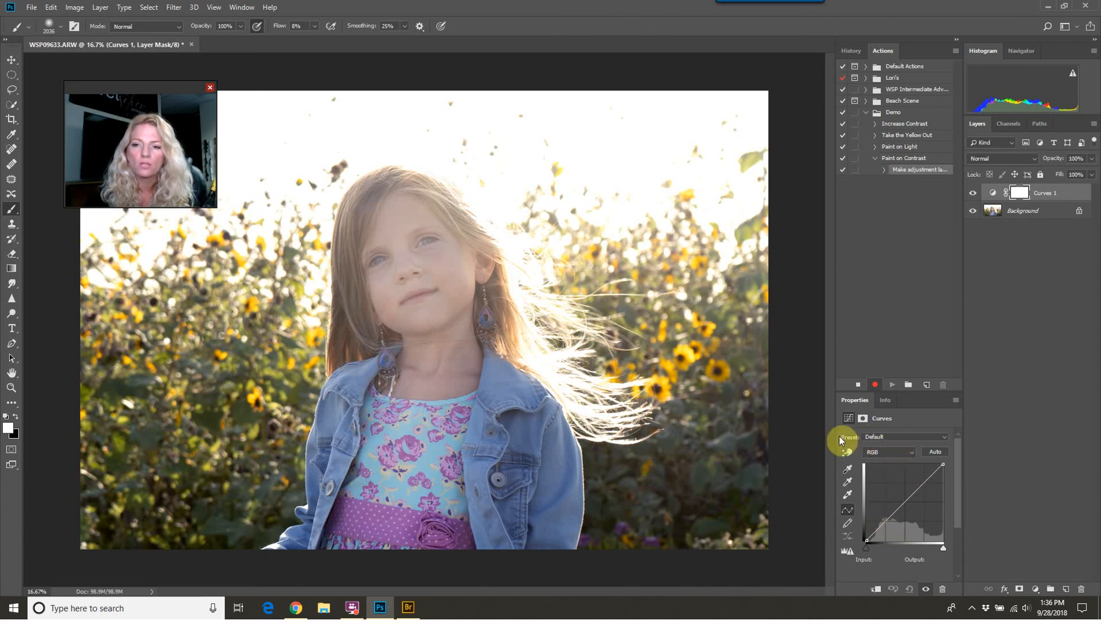
click(870, 439)
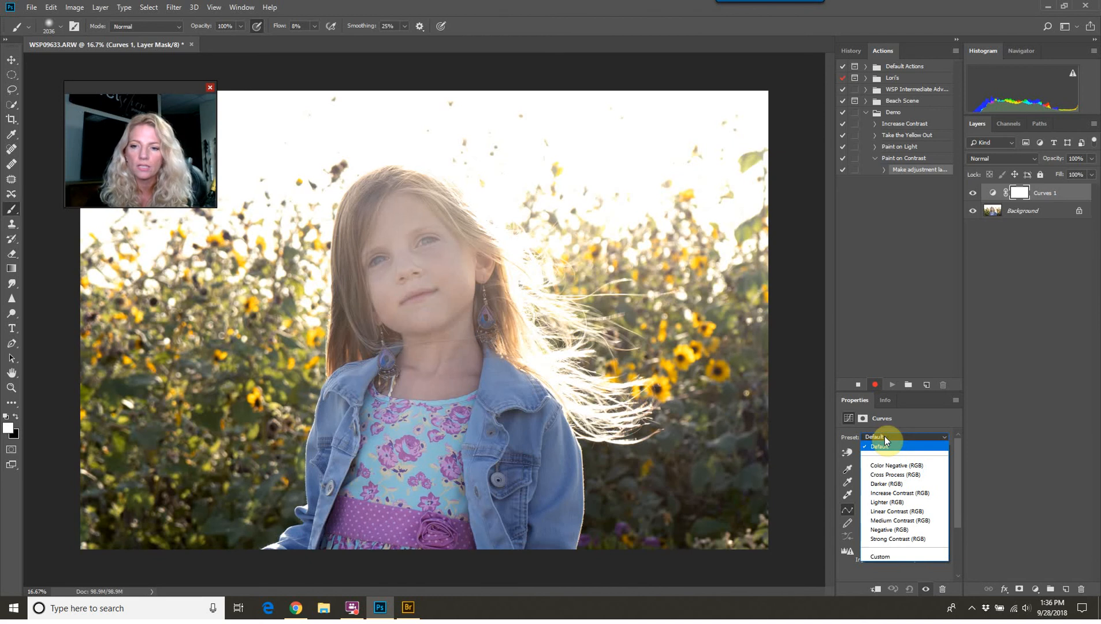
click(888, 522)
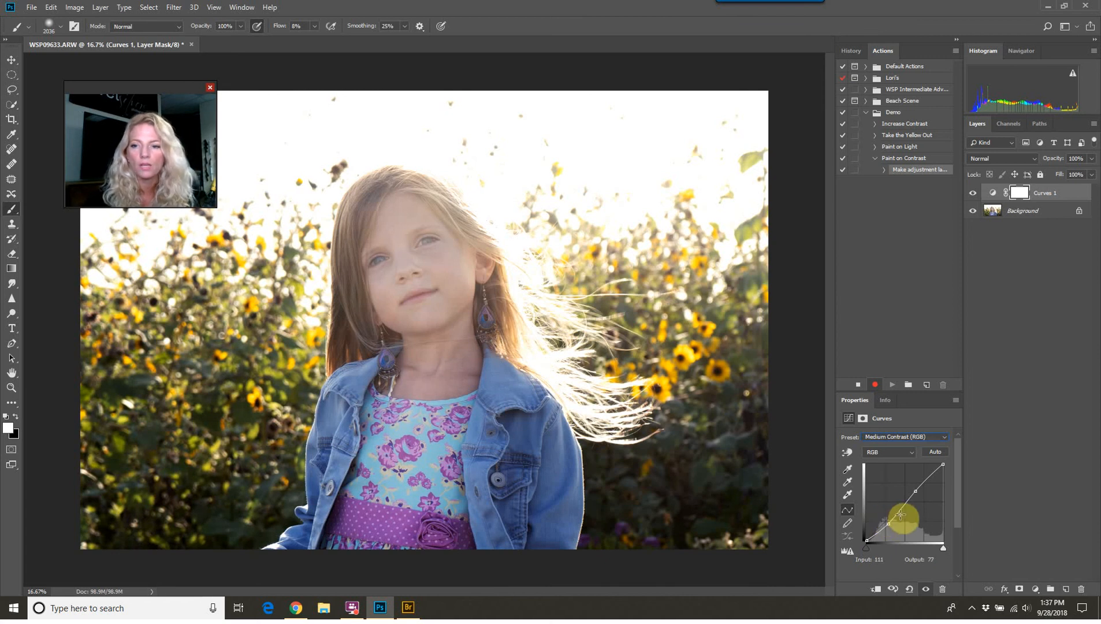
click(915, 435)
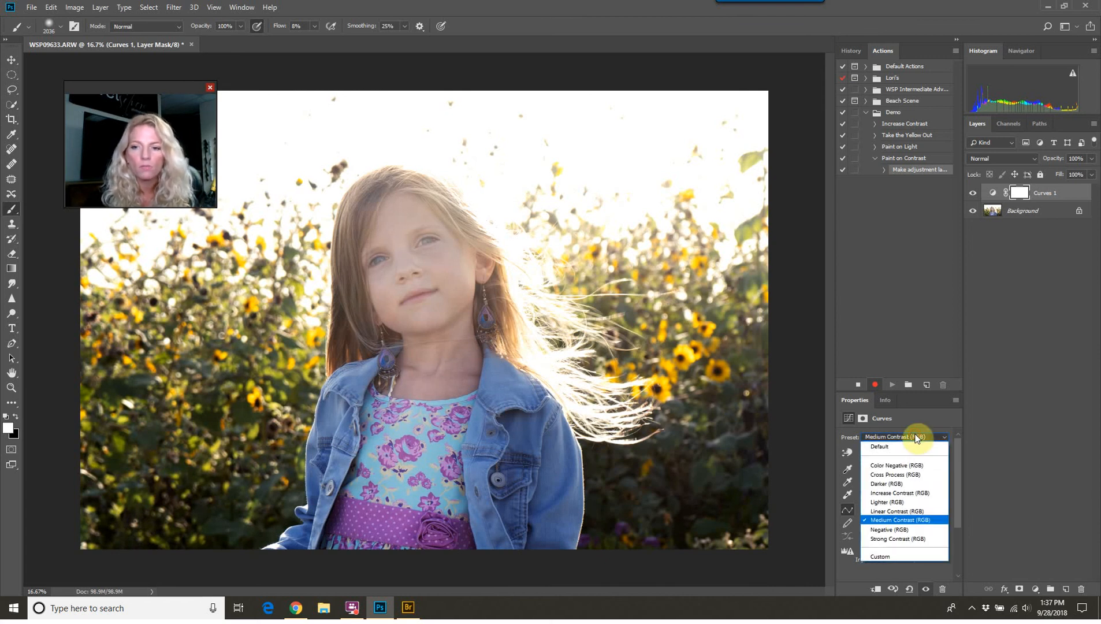
click(905, 540)
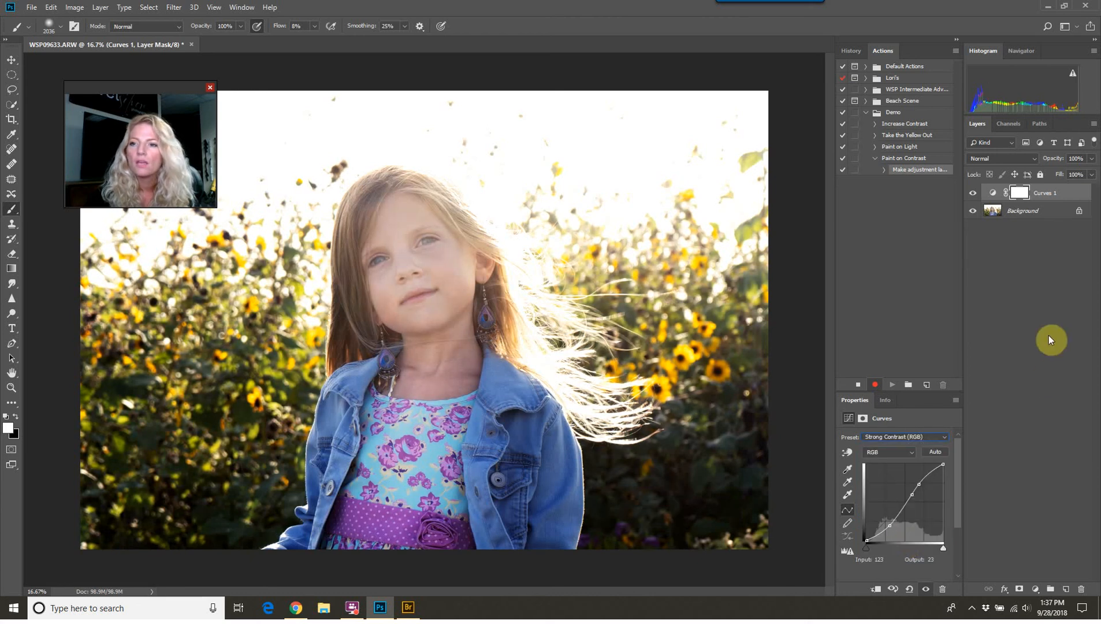
Invert the Curves layer's mask and rename the layer Paint on Contrast
click(1022, 193)
key(ctrl+i)
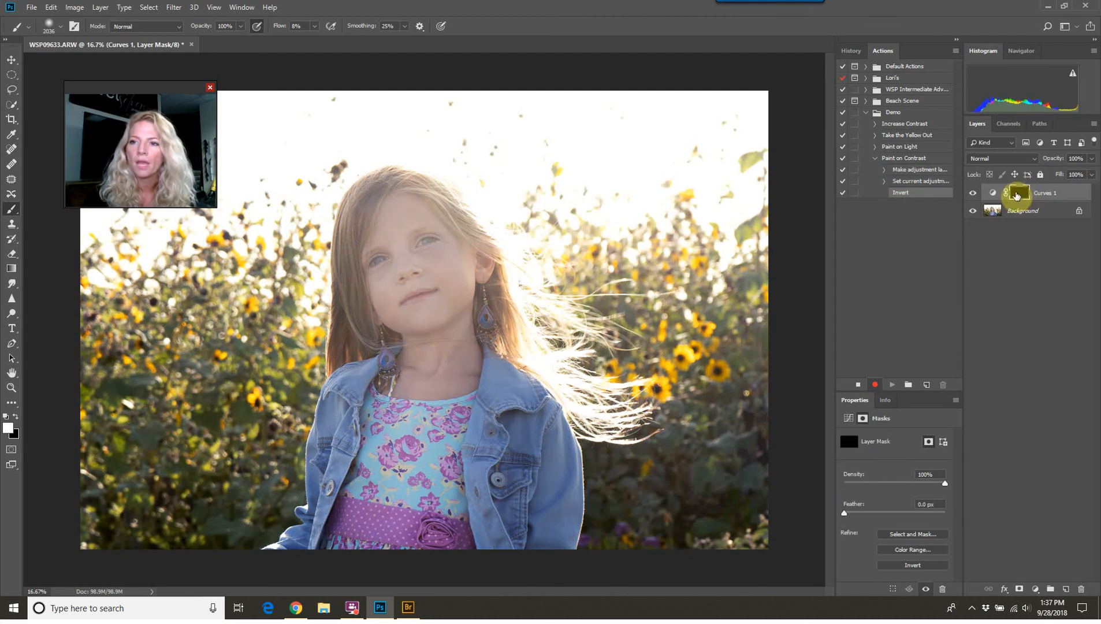
double_click(1046, 192)
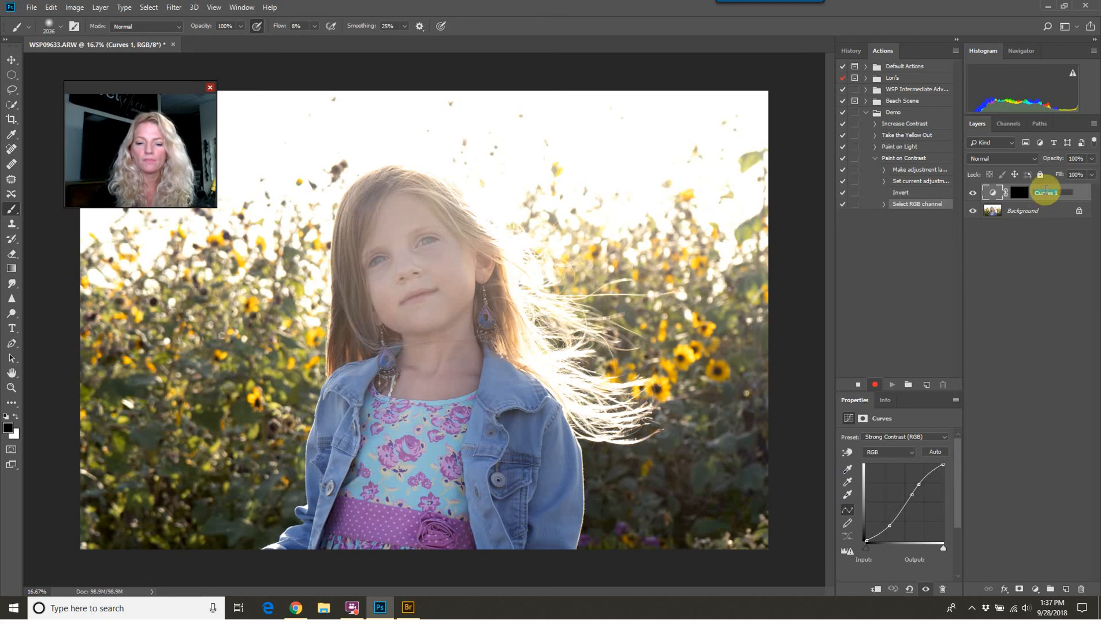
text(Paint on Contrast)
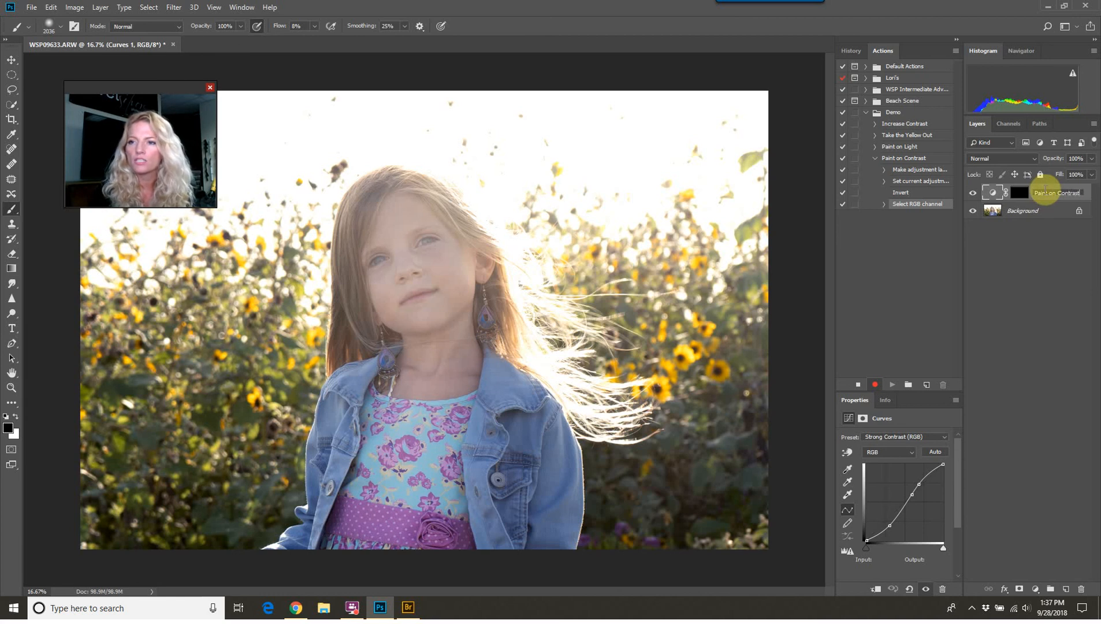
key(Return)
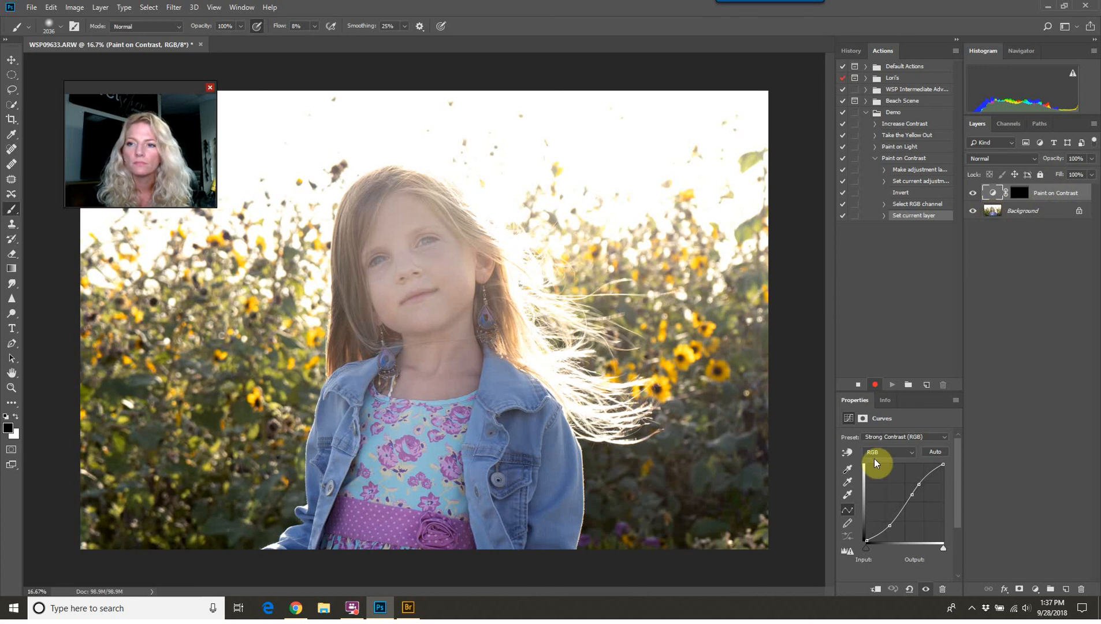
Select the Paint on Contrast layer's mask, stop the recording and collapse the recorded action's steps
click(1021, 194)
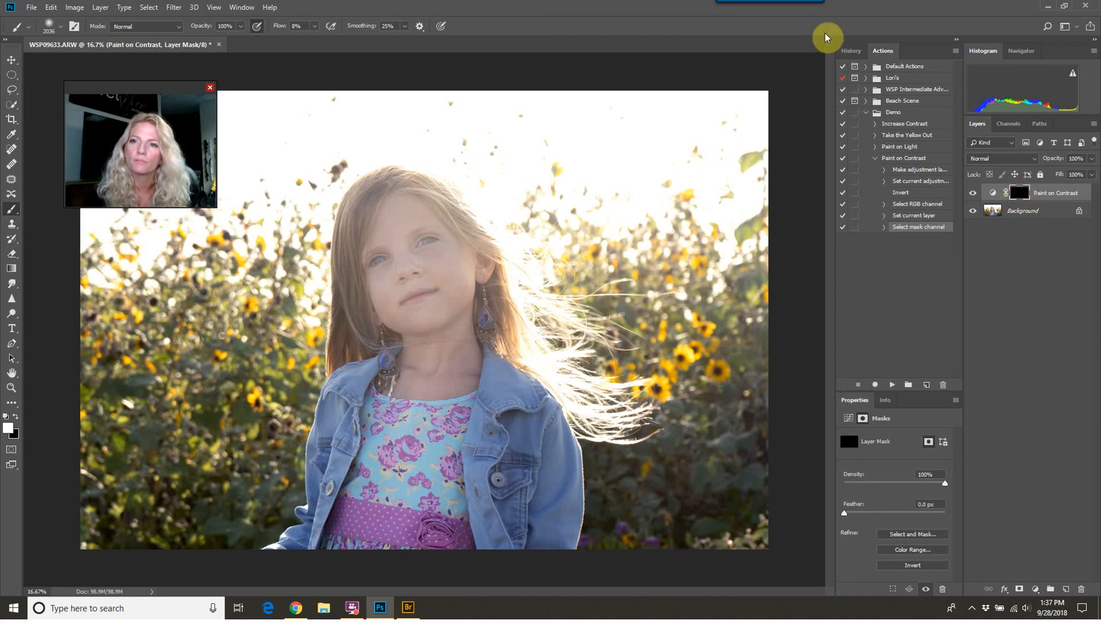
click(848, 51)
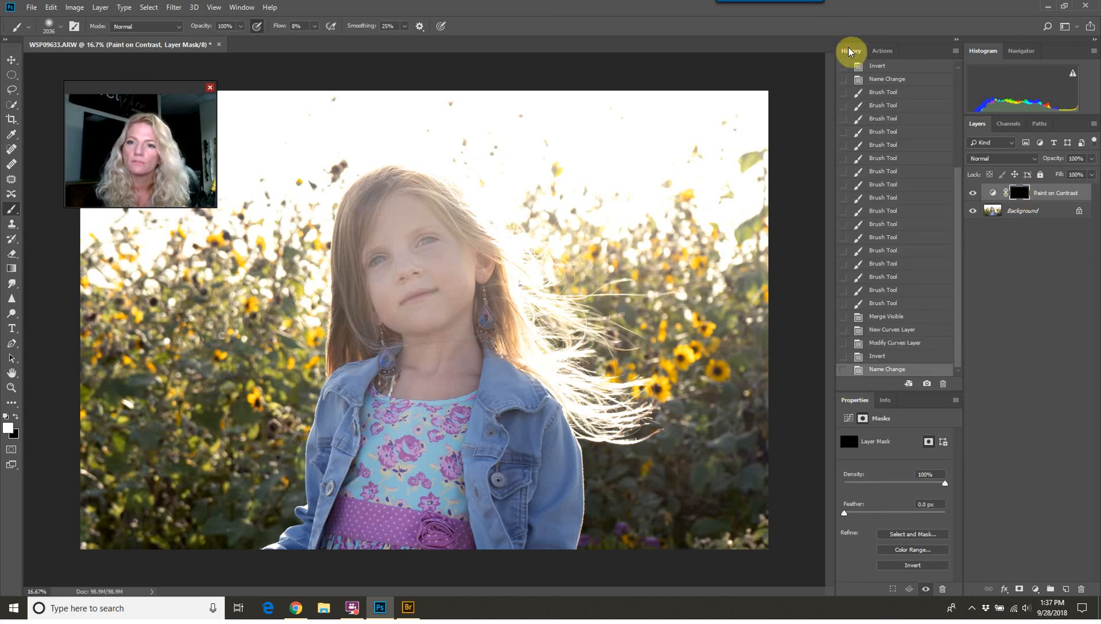
click(883, 50)
click(876, 160)
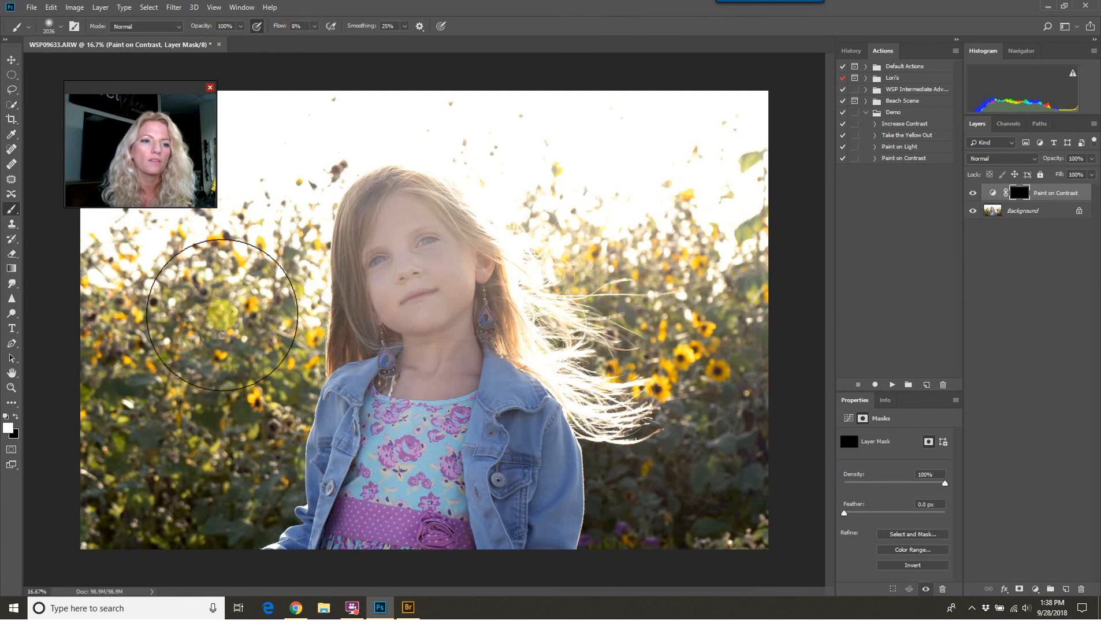
Paint contrast onto the girl's face with the brush at about 1328 px and 680 px, and merge the visible layers
drag(445, 295, 382, 297)
mouse_move(406, 237)
mouse_down()
mouse_move(462, 261)
mouse_move(406, 245)
mouse_move(381, 272)
mouse_move(413, 253)
mouse_move(443, 371)
mouse_move(431, 253)
mouse_move(393, 233)
mouse_move(428, 351)
mouse_move(413, 263)
mouse_move(438, 306)
mouse_move(363, 233)
mouse_move(457, 233)
mouse_move(408, 326)
mouse_up()
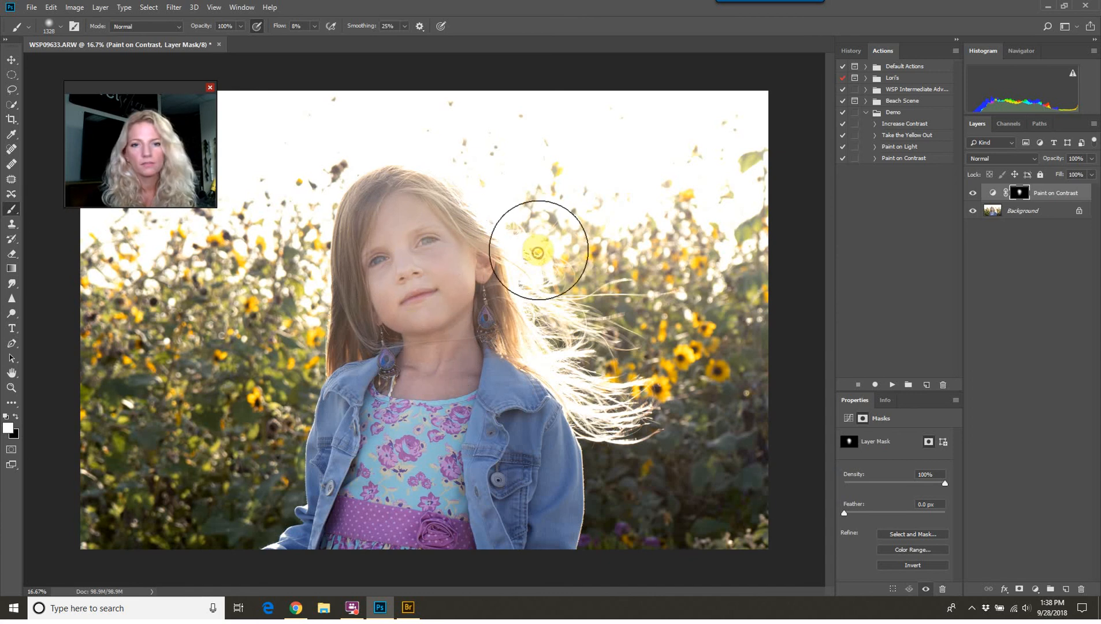
key(ctrl+minus)
key(ctrl+minus)
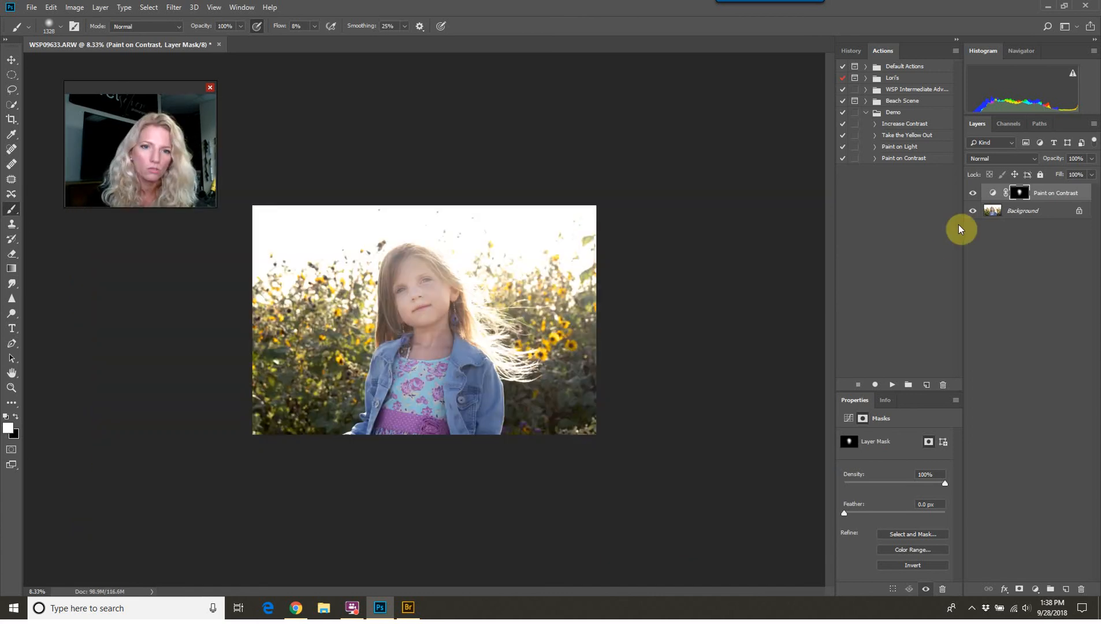
alt+drag(428, 275, 414, 277)
mouse_move(411, 262)
mouse_down()
mouse_move(396, 286)
mouse_move(407, 271)
mouse_up()
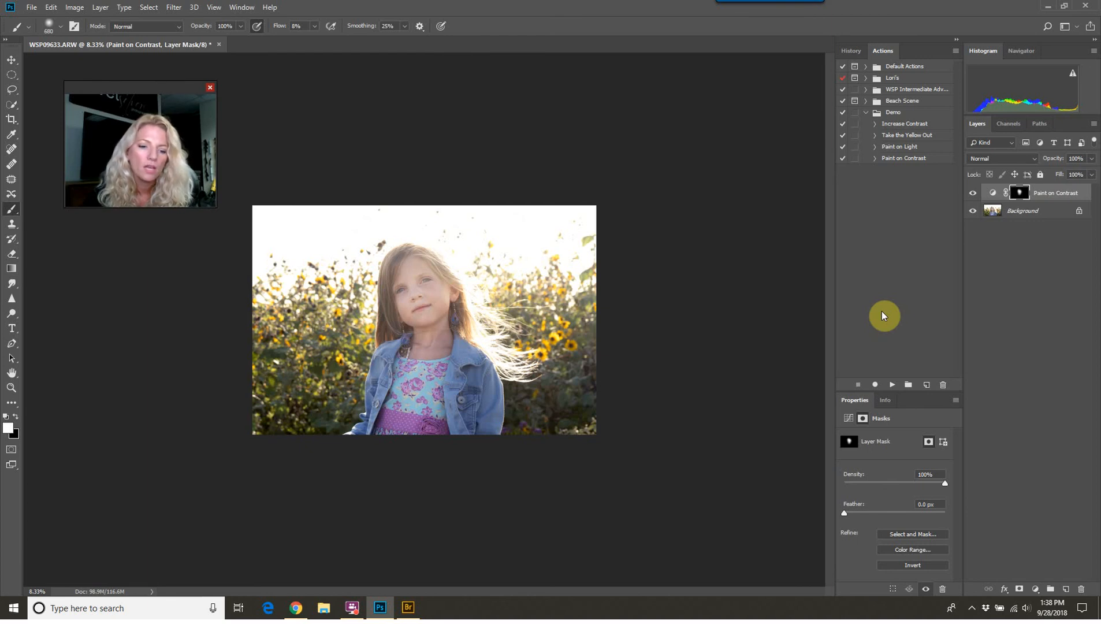
key(ctrl+z)
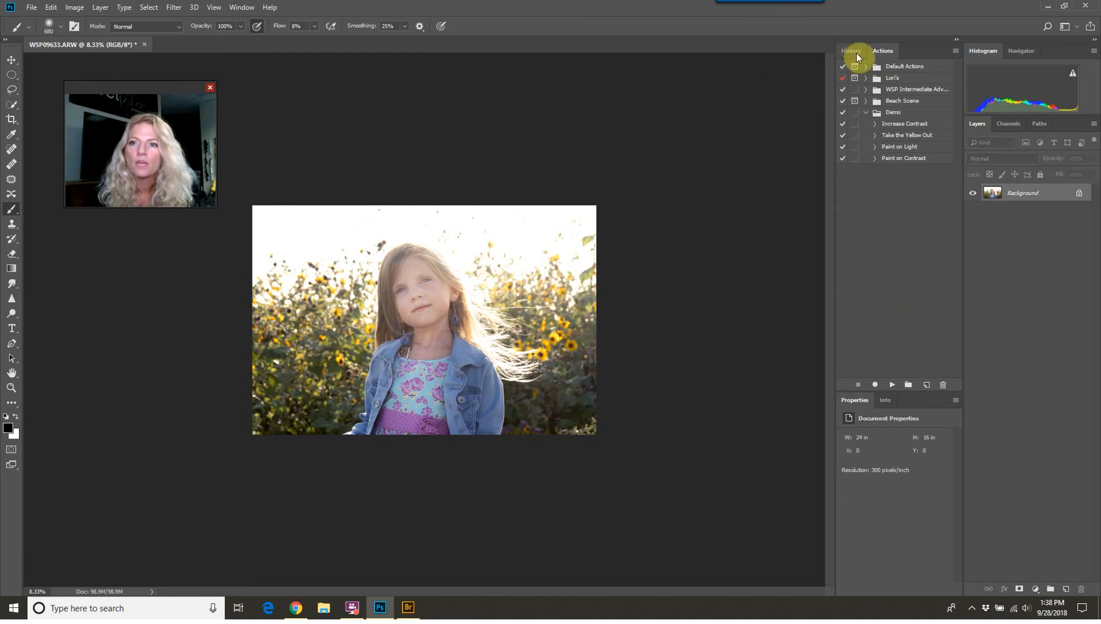
Create a history snapshot of the finished edit and compare the photo's Crop state with Snapshot 1
click(851, 51)
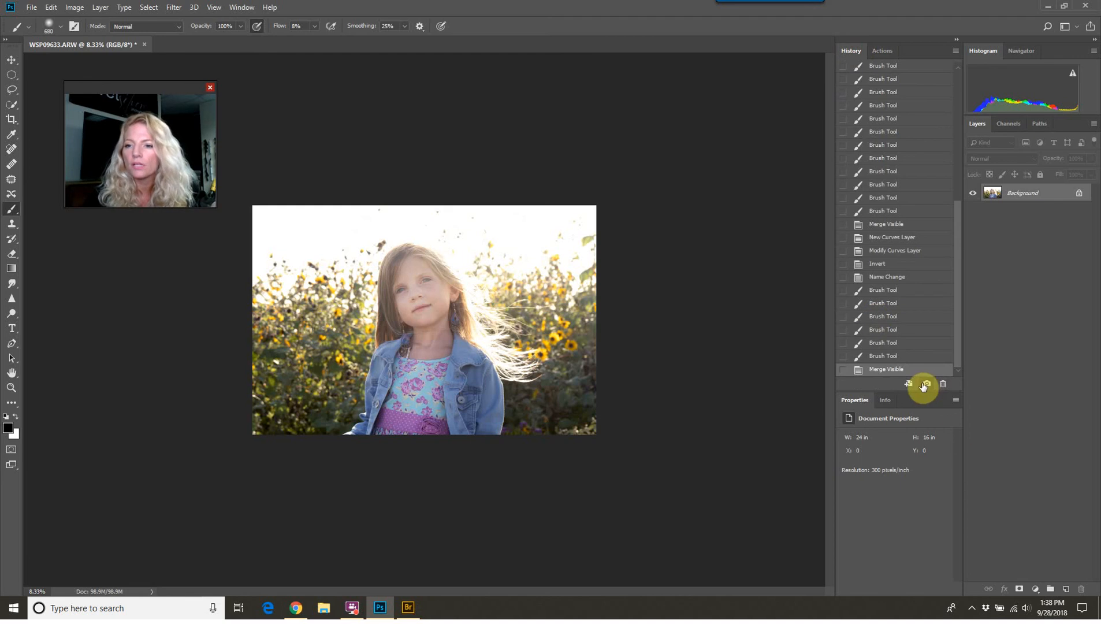
drag(959, 303, 942, 104)
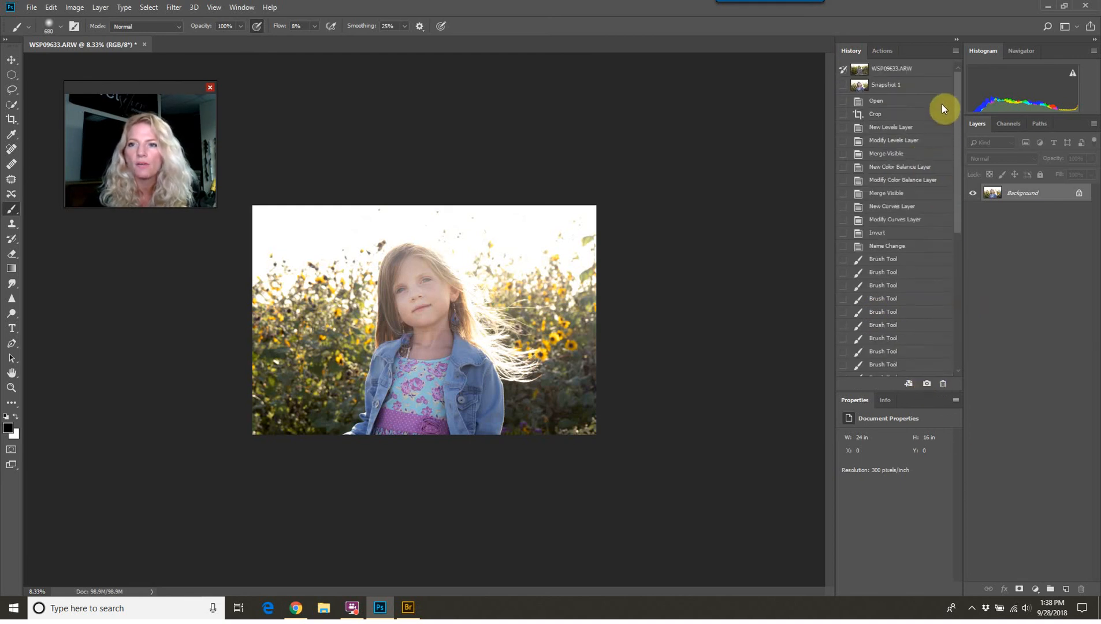
click(891, 116)
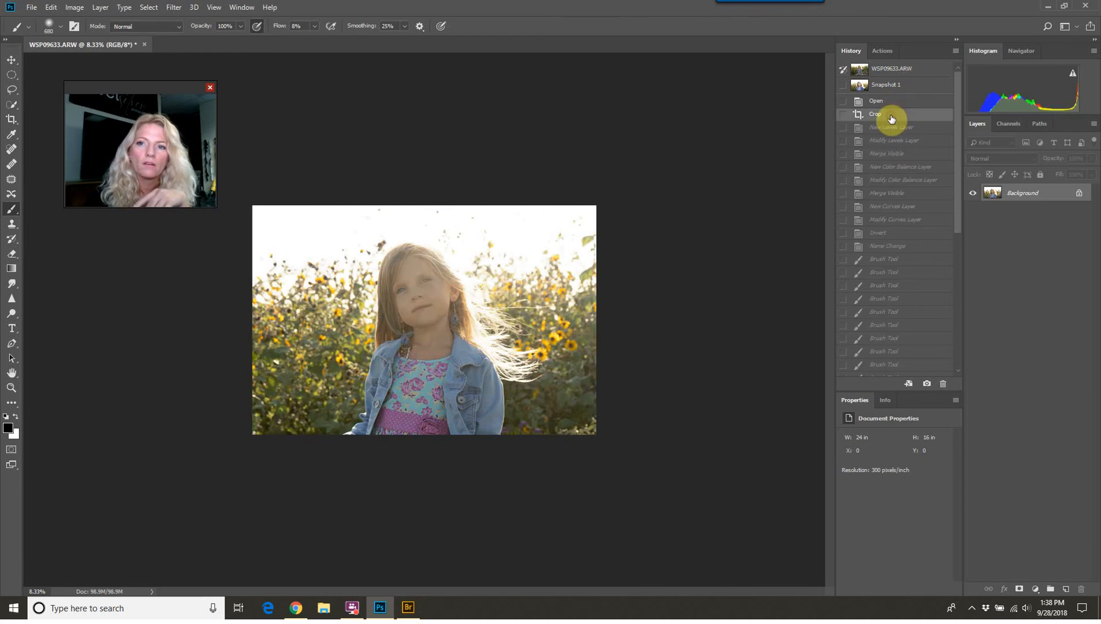
click(900, 85)
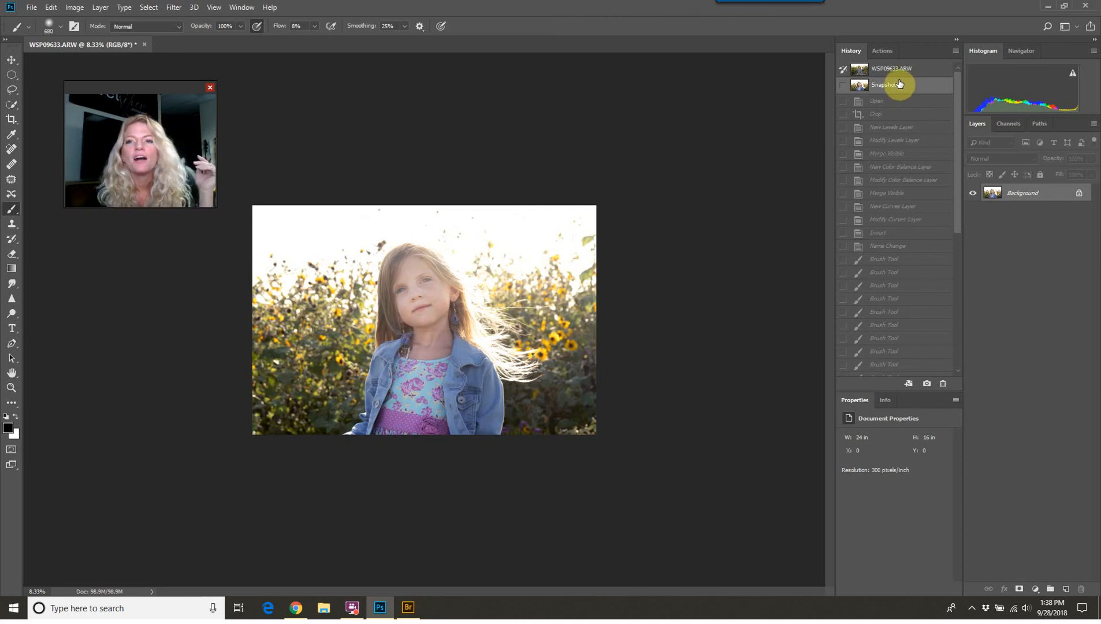
Return to the actions list, select the Demo set and collapse it
click(888, 51)
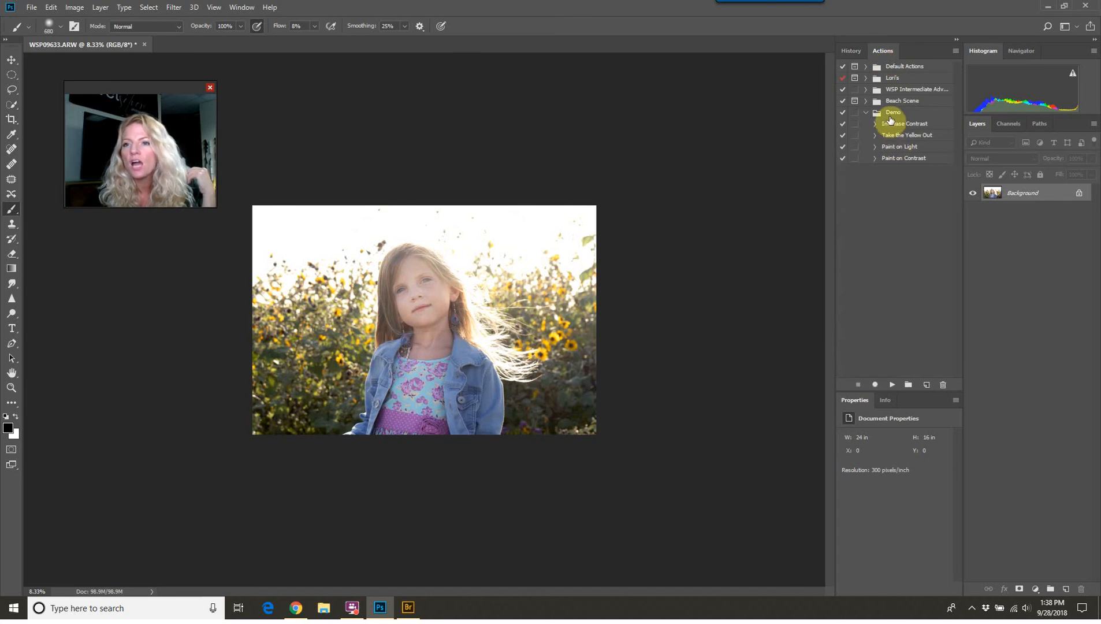
click(895, 158)
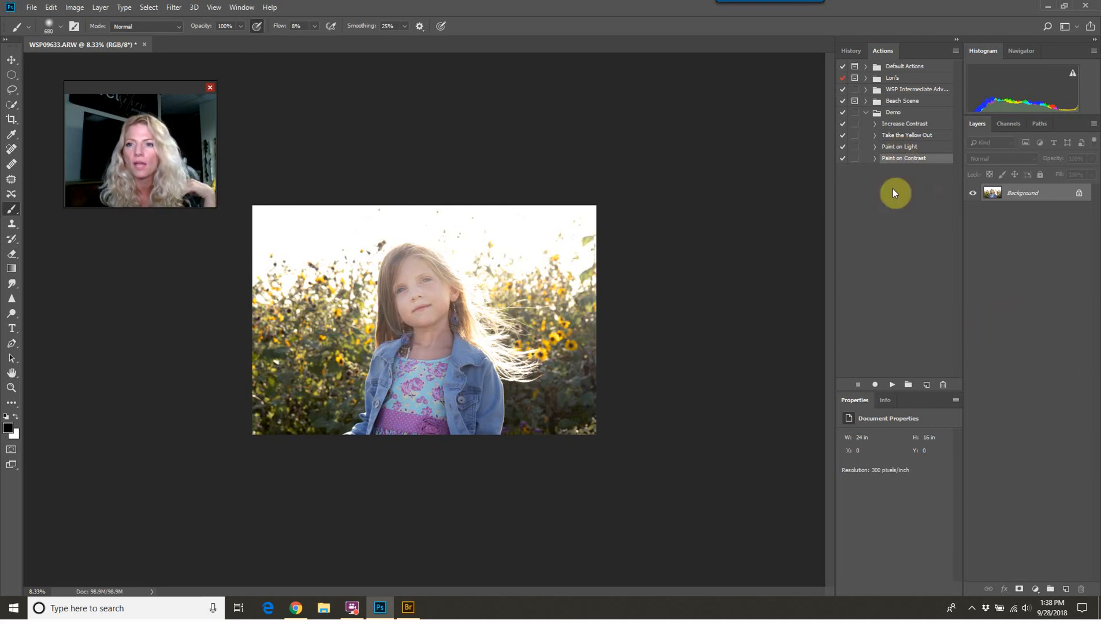
click(866, 113)
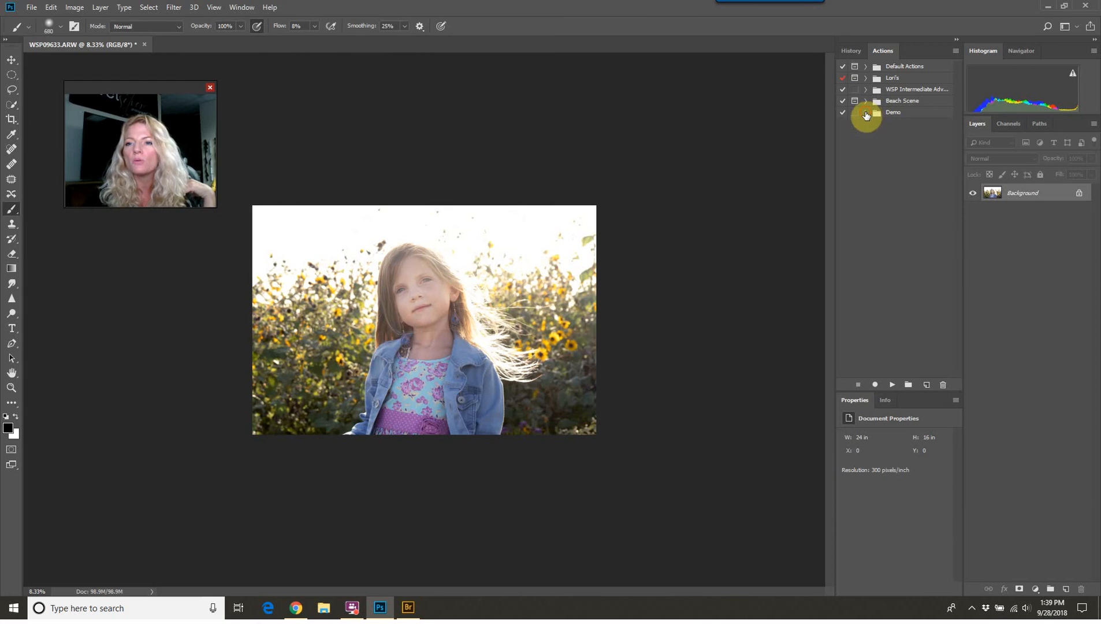
click(866, 114)
click(866, 114)
click(866, 114)
click(865, 114)
click(904, 112)
click(866, 114)
click(866, 115)
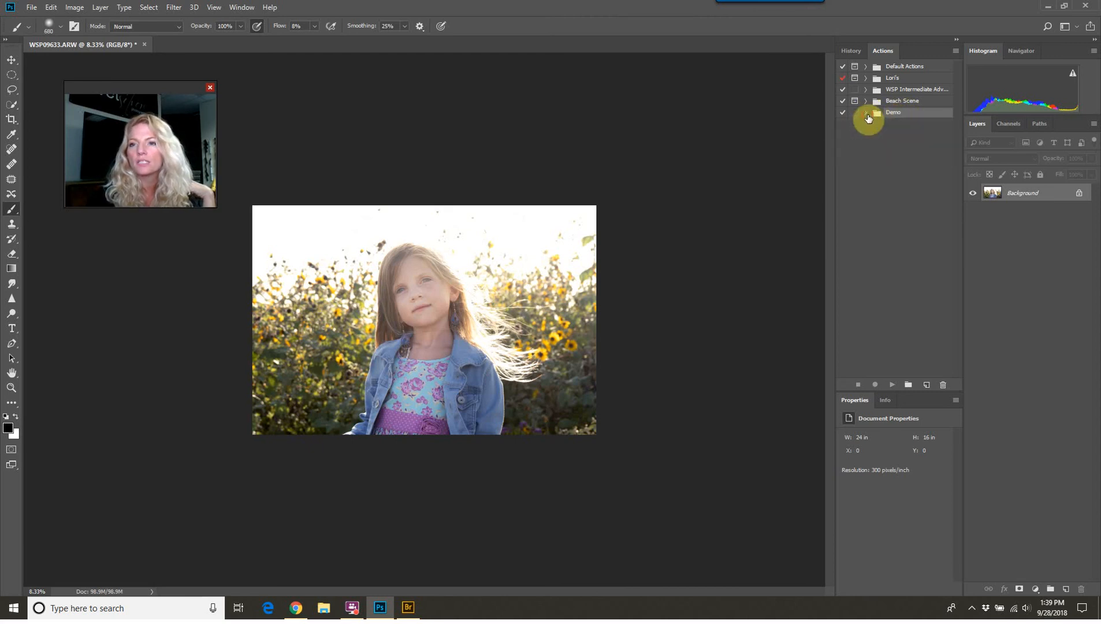
Collapse the panel dock, reopen the actions list, review its available options and expand the Demo set
click(958, 41)
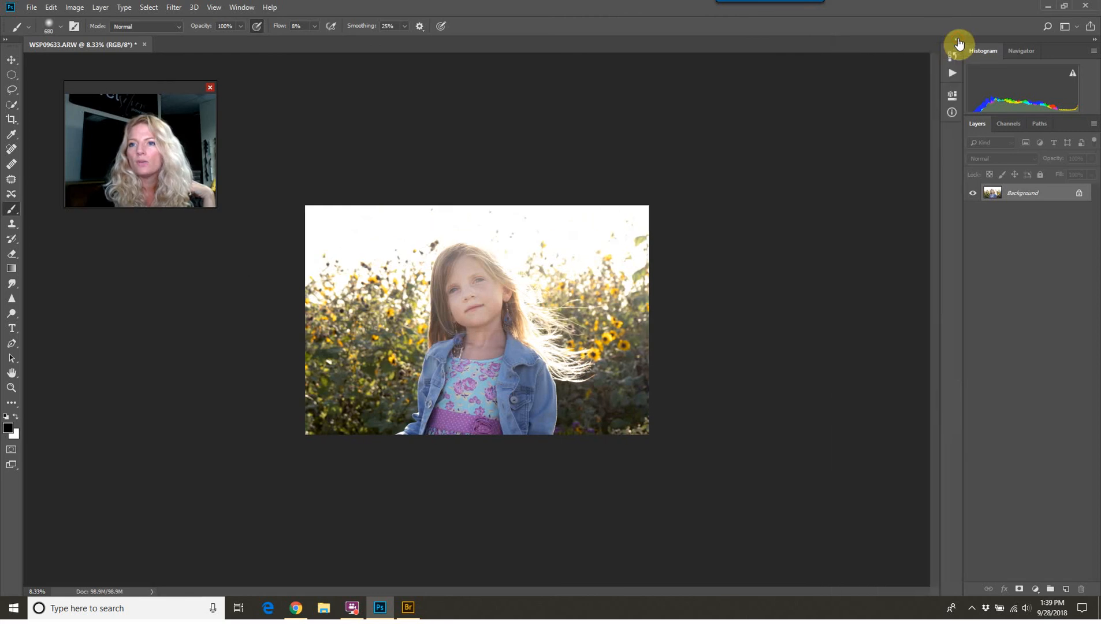
click(949, 70)
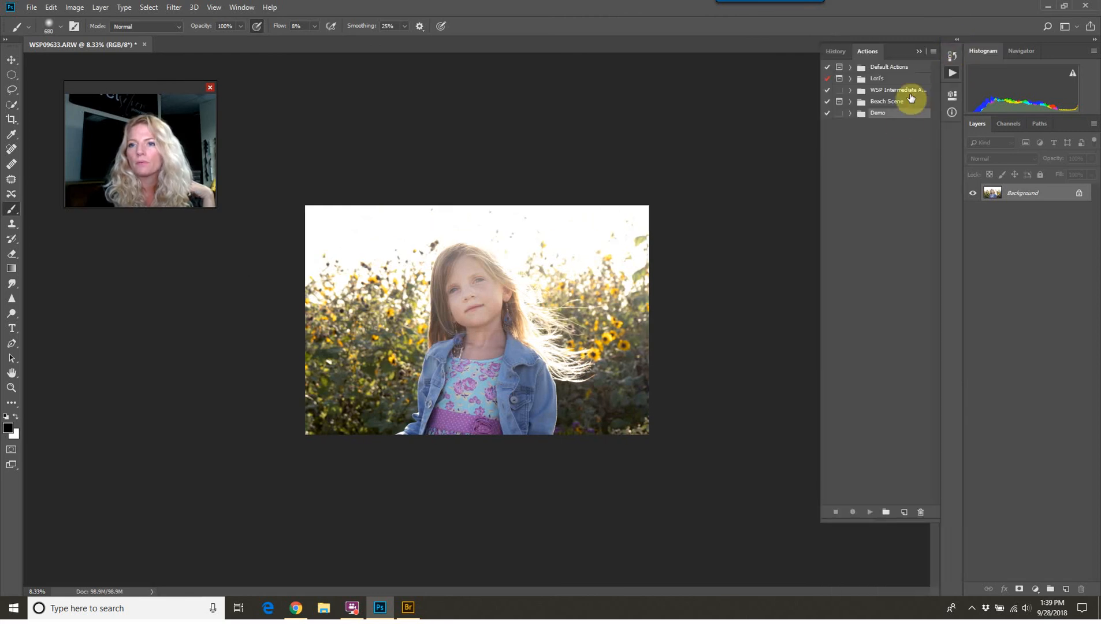
click(934, 53)
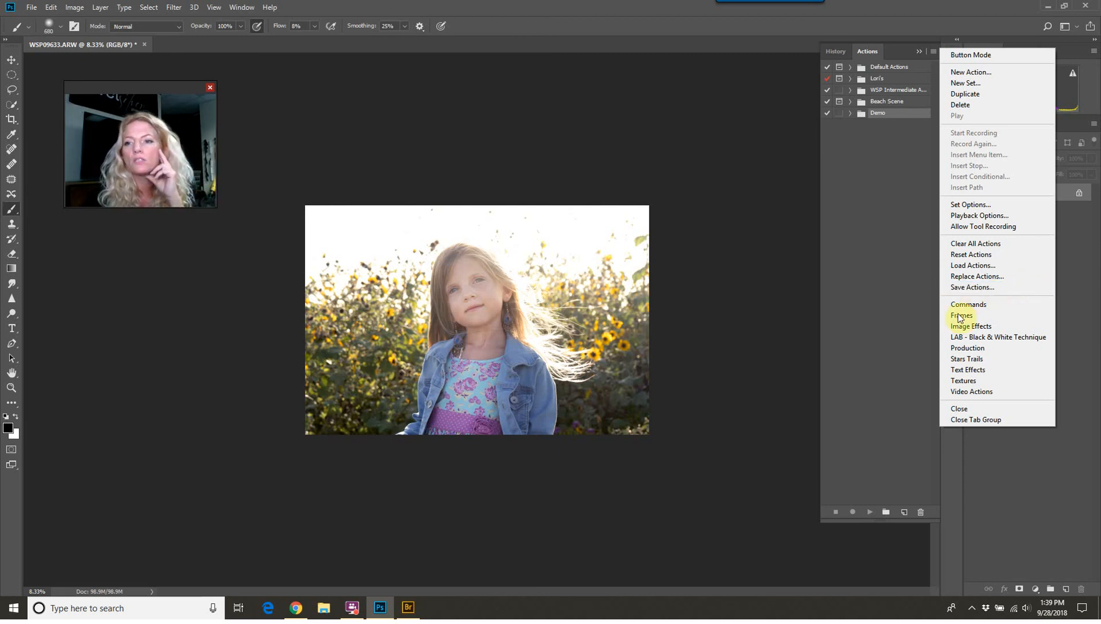
click(898, 260)
click(849, 114)
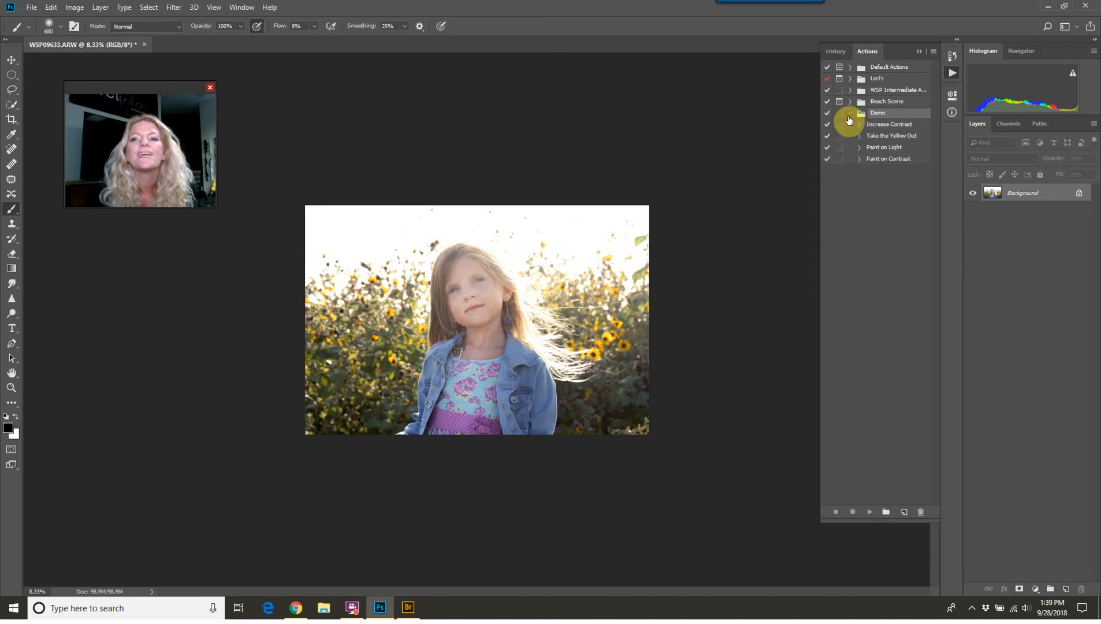